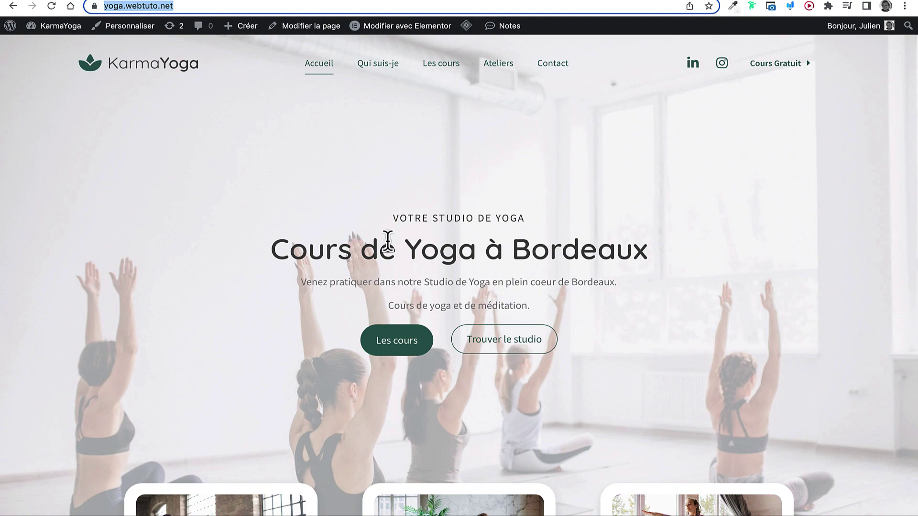
key(ctrl+Left)
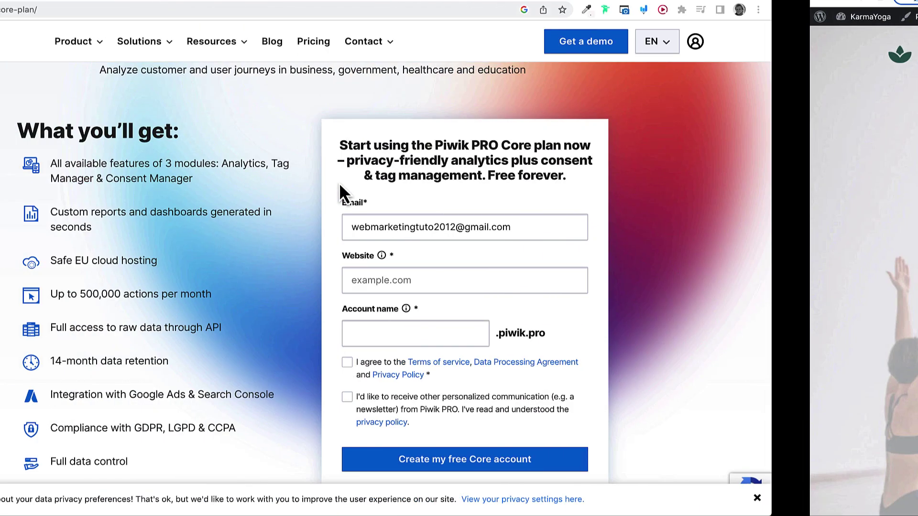
text(https://yoga.webtuto.net/)
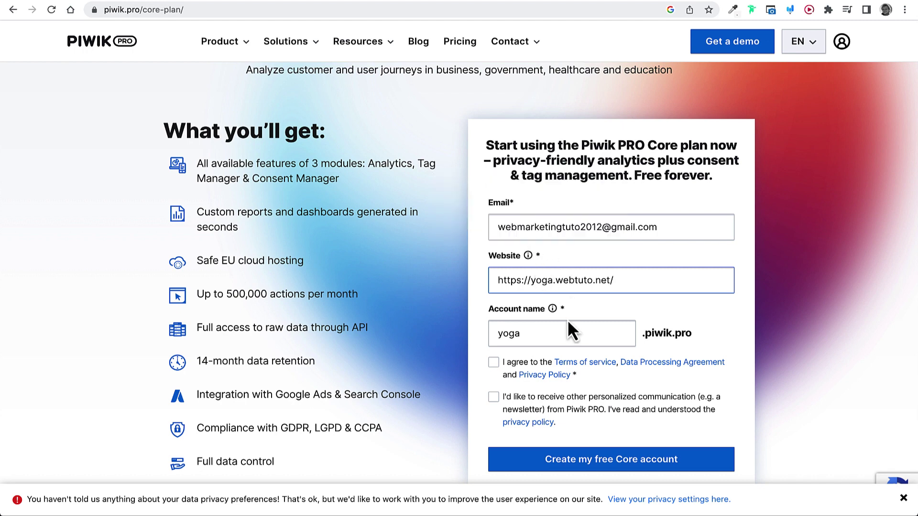
click(542, 331)
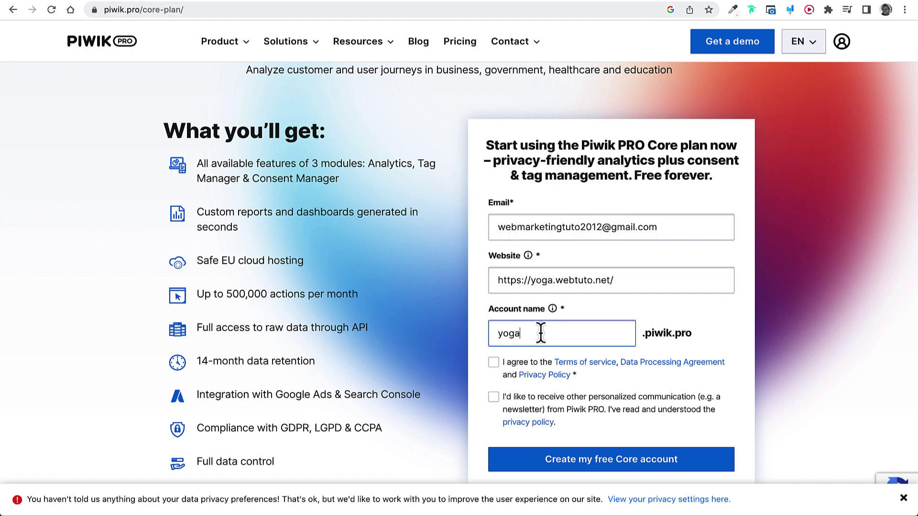
text(WE)
click(494, 363)
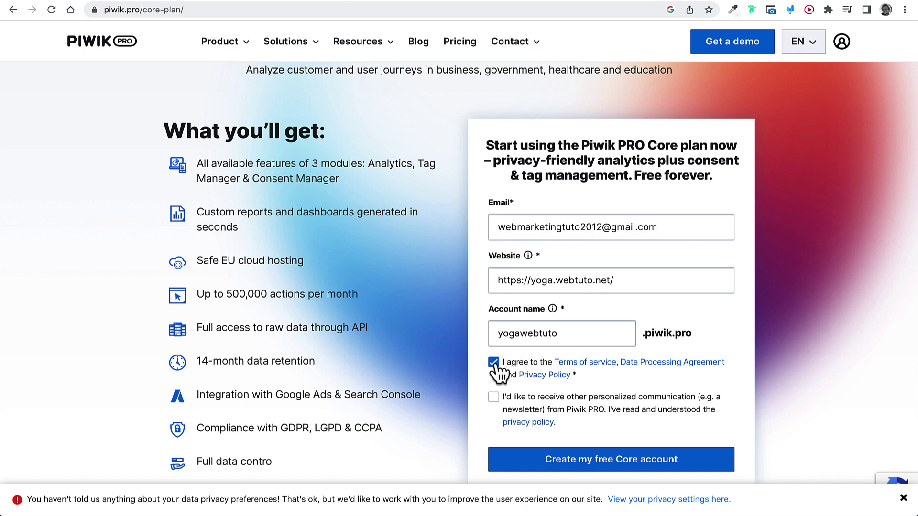
scroll(619, 380, down, 3)
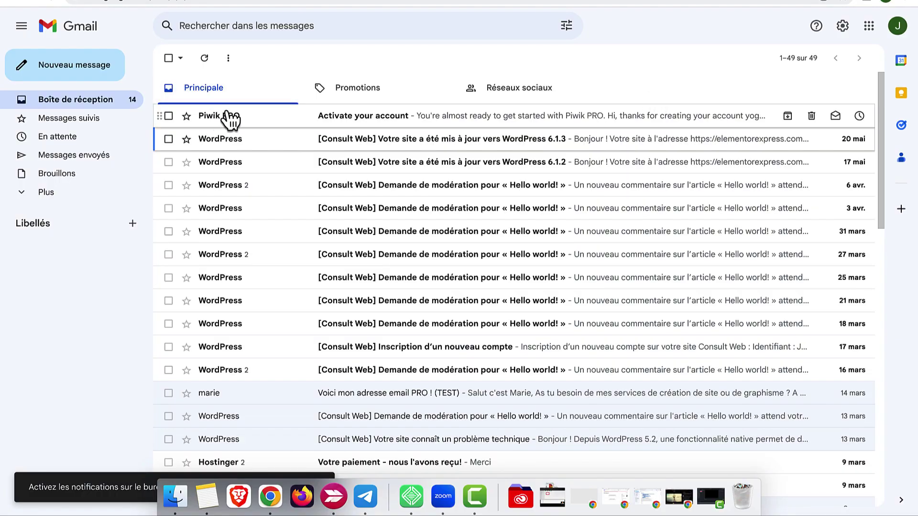
Open the Piwik PRO activation email in Gmail, follow its account activation link and dismiss the translation offer.
click(222, 117)
click(556, 355)
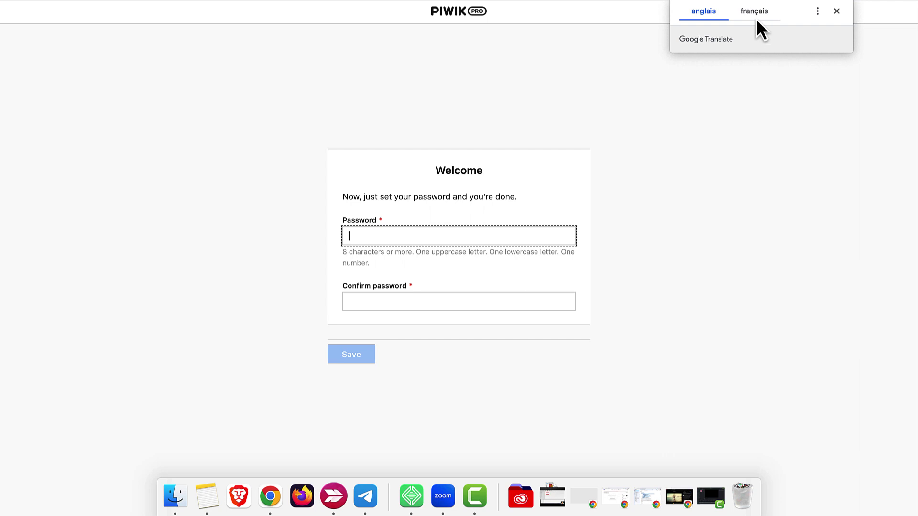
click(836, 11)
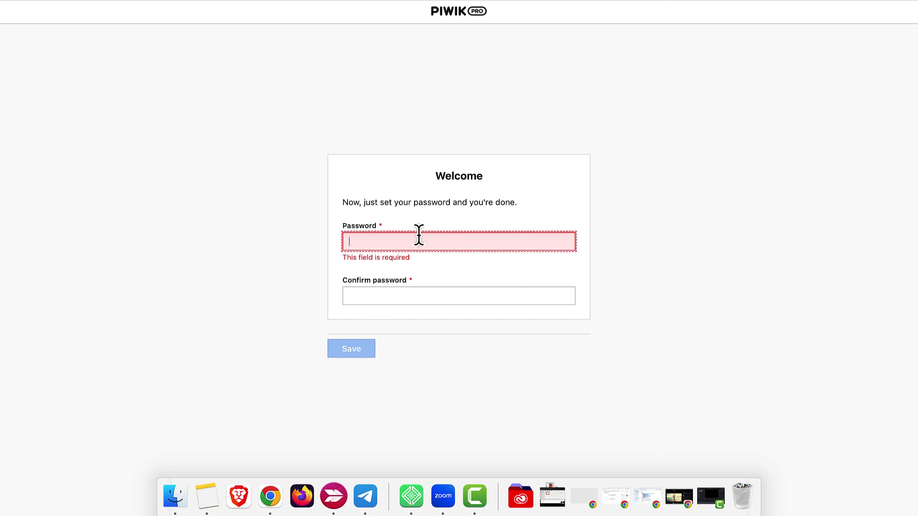
Enter and confirm the new account password, save it and dismiss the browser's offer to store it.
text(••••••••••)
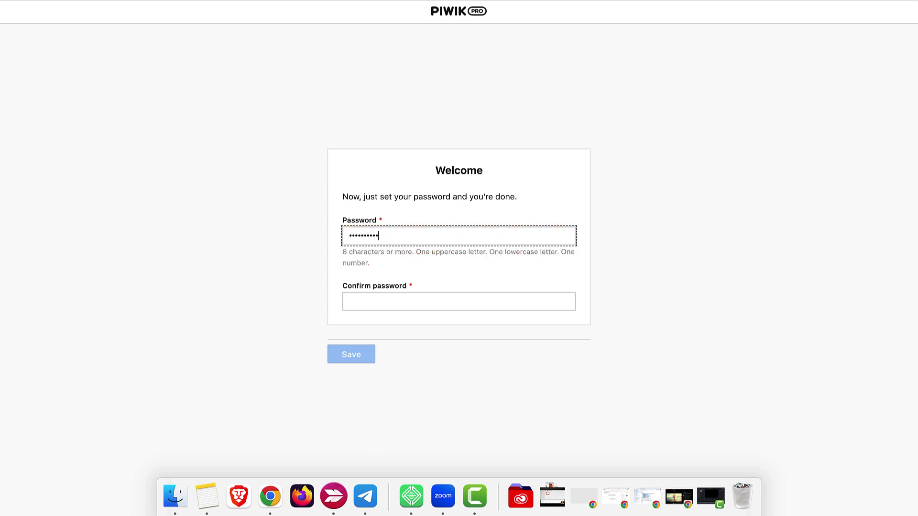
click(459, 301)
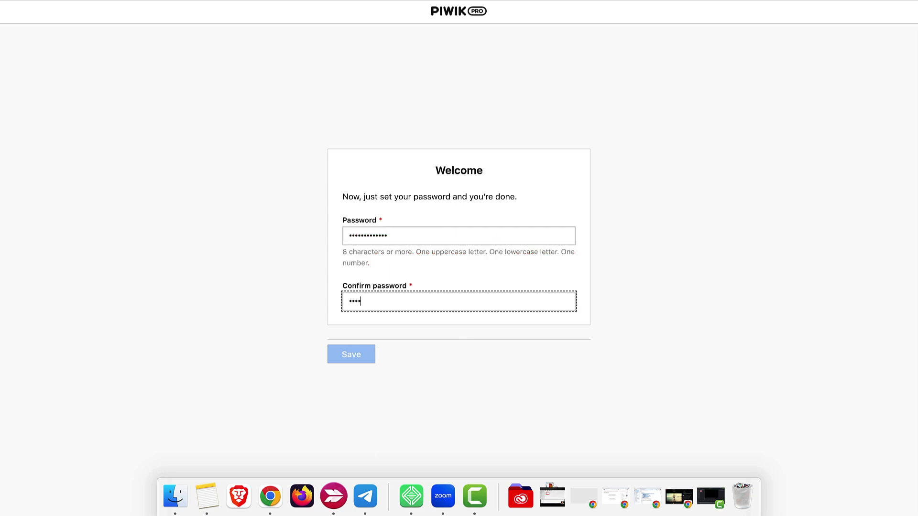
text(•••••••••••••)
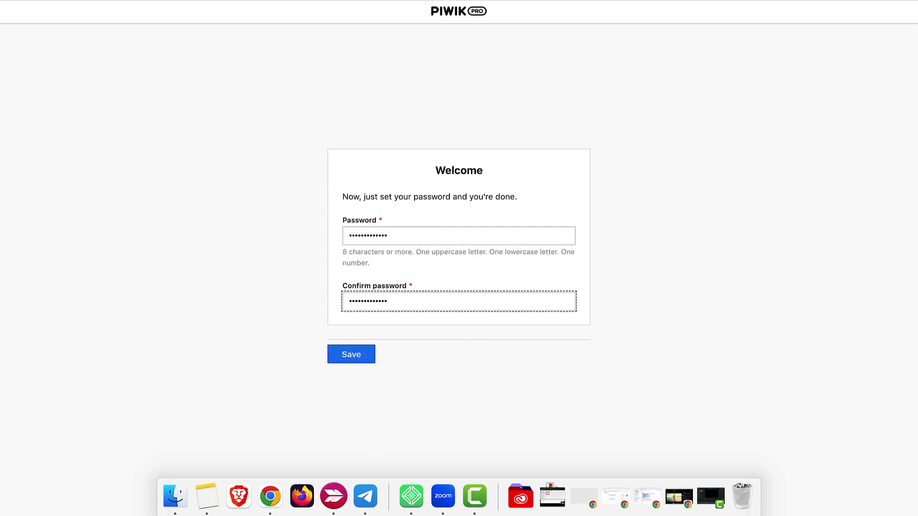
click(354, 358)
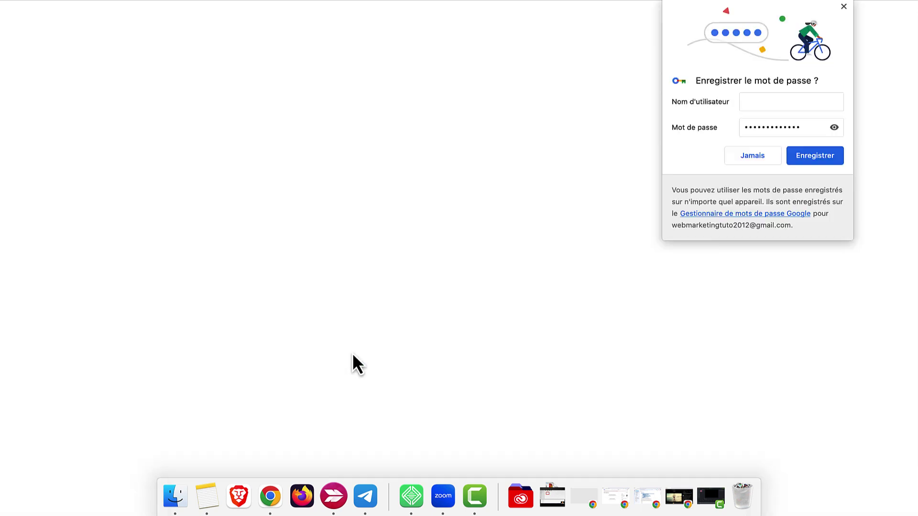
click(843, 6)
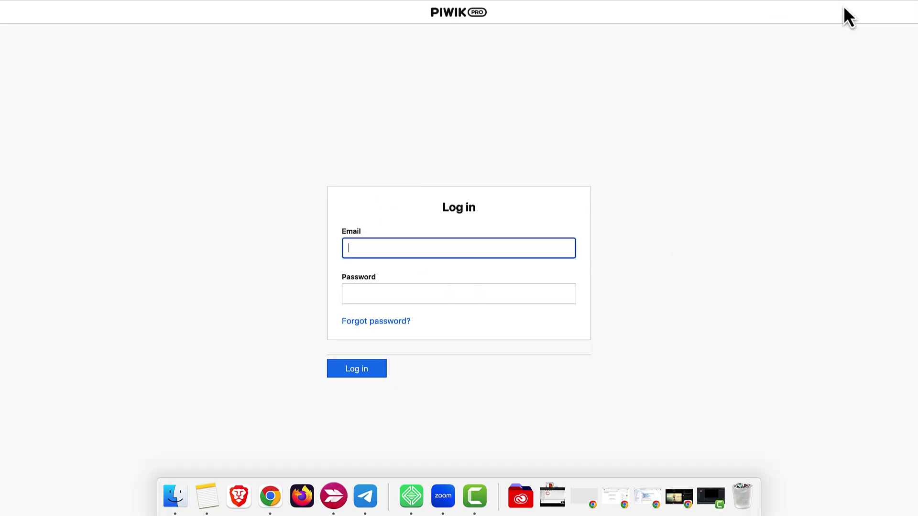
Log in to Piwik PRO with the account email and the account password.
text(https://yoga.webuto.net/)
key(super+z)
key(super+v)
click(392, 295)
text(••)
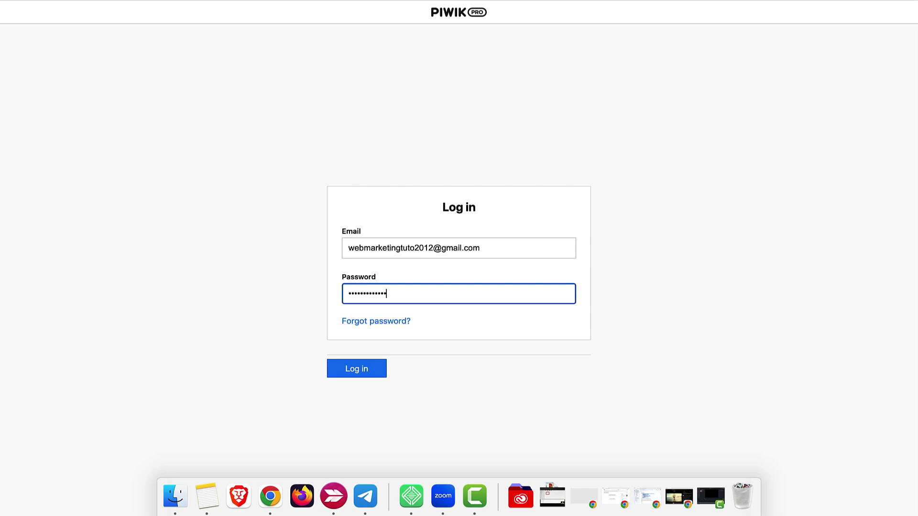
key(Return)
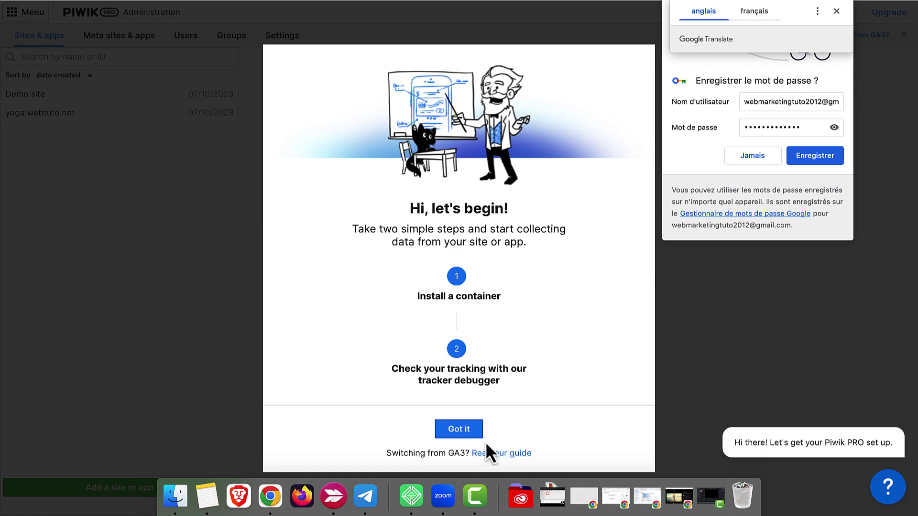
Open the guide on switching from GA3, decline its data collection, skim the quick start and container sections, and return to the administration page.
click(492, 453)
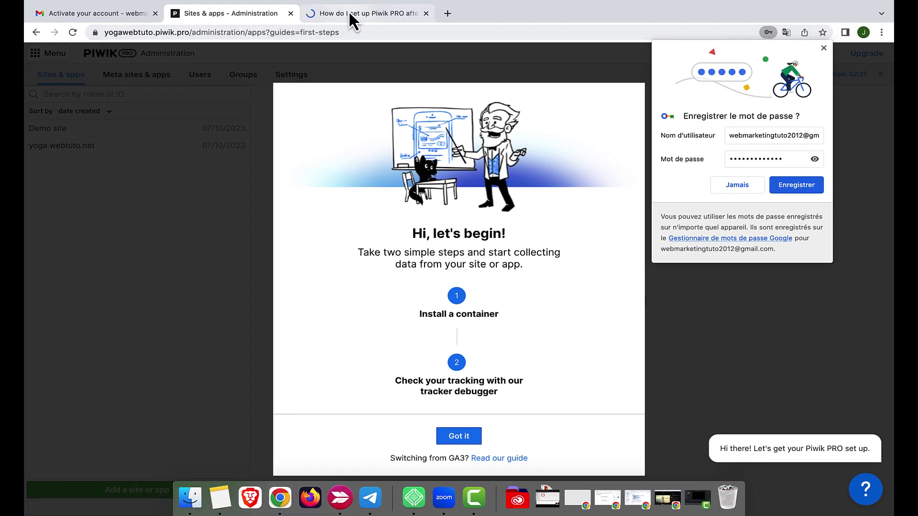
click(349, 12)
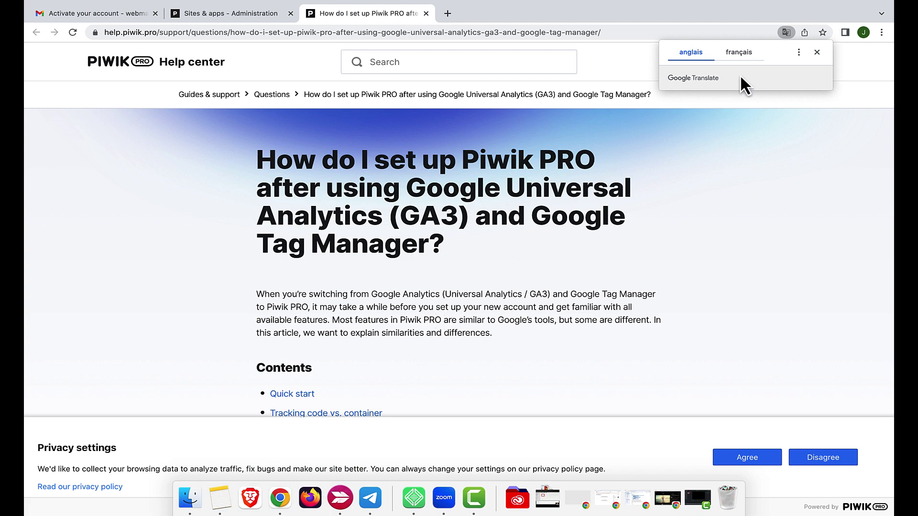
click(818, 452)
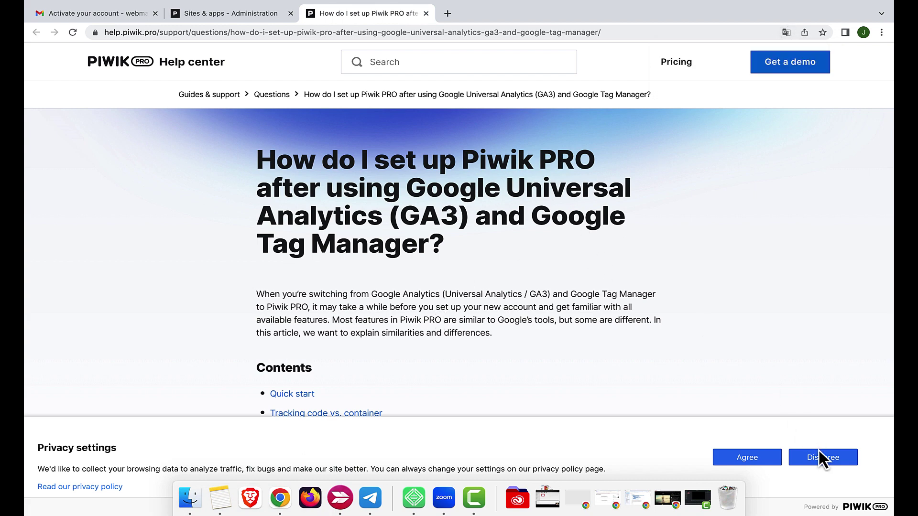
scroll(688, 394, down, 10)
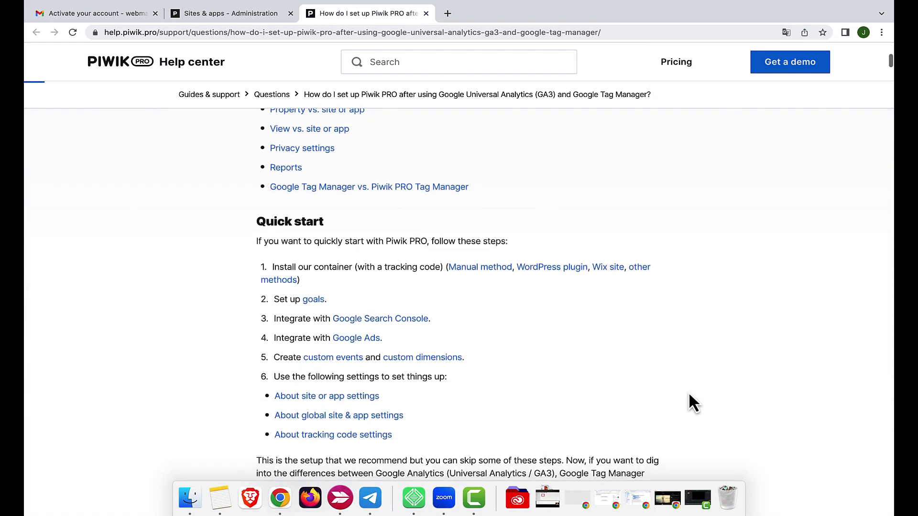
scroll(689, 394, down, 6)
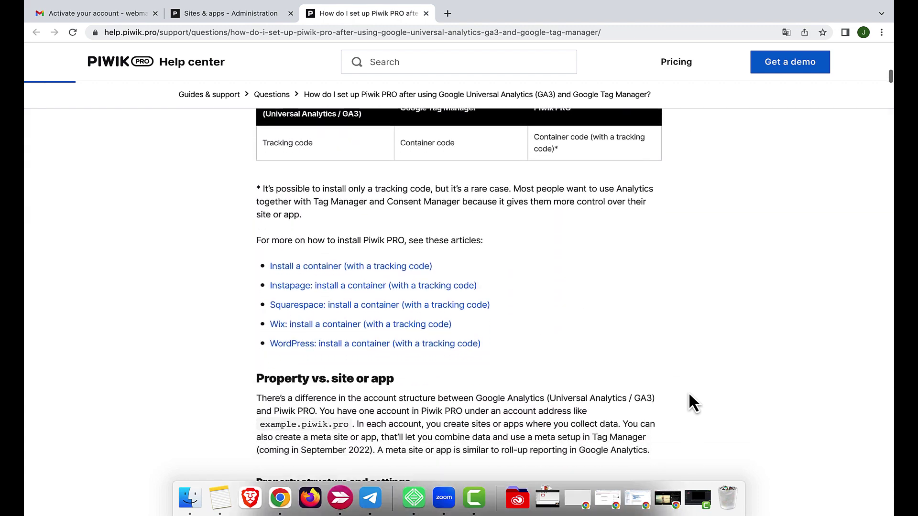
click(203, 19)
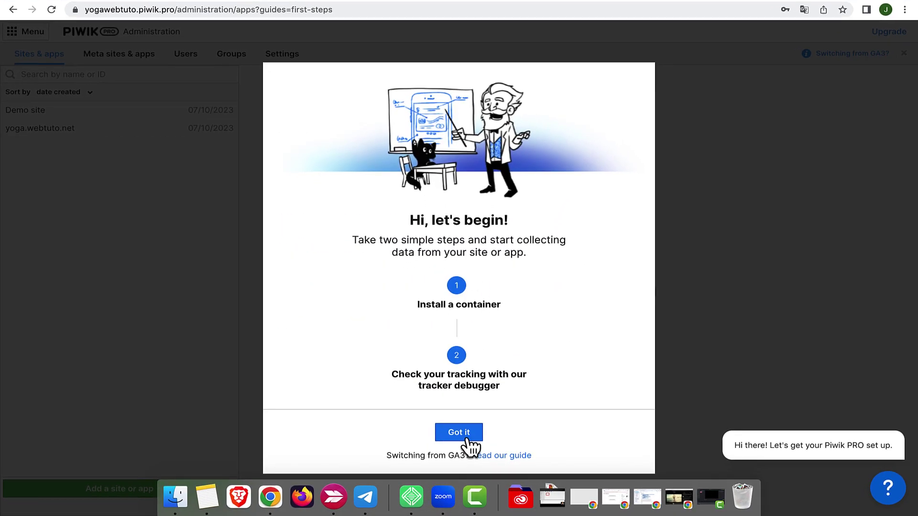
Accept the welcome introduction, expand the WordPress installation instructions for yoga.webtuto.net, close the demo data pop-up and copy the Piwik PRO account address.
click(469, 436)
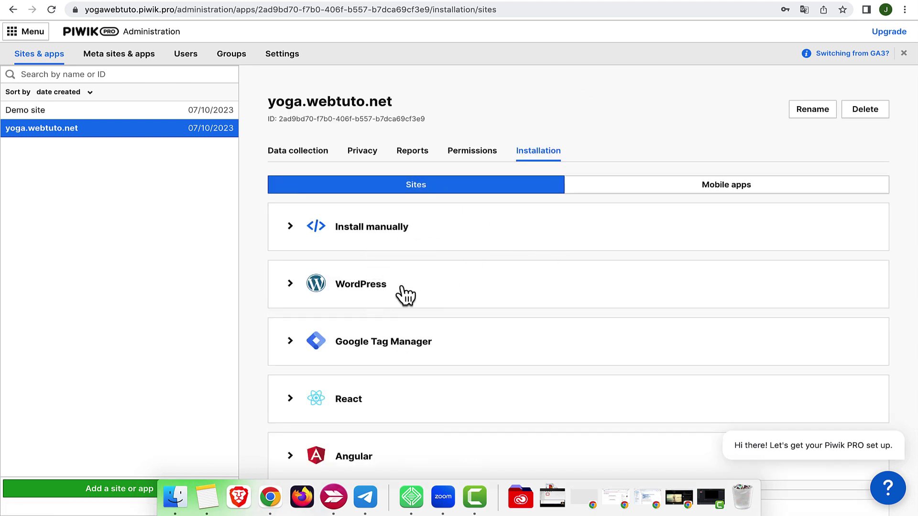
click(375, 285)
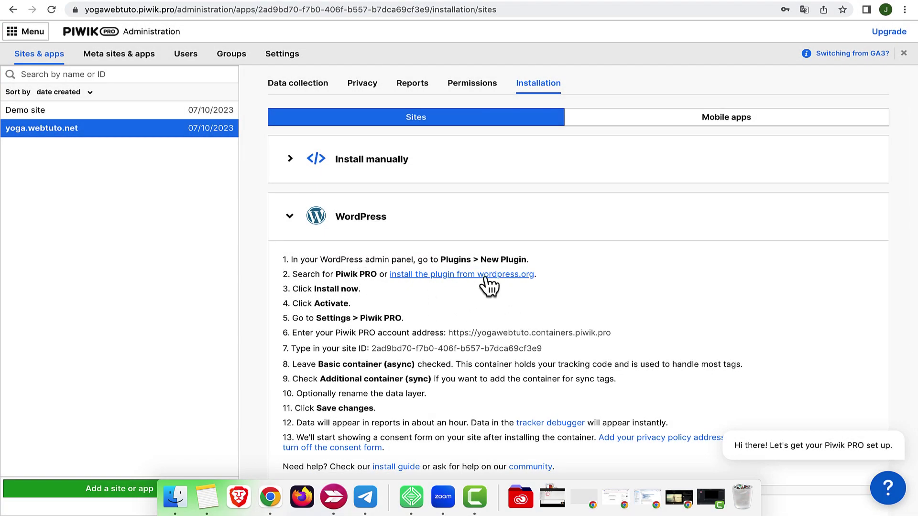
scroll(519, 333, down, 2)
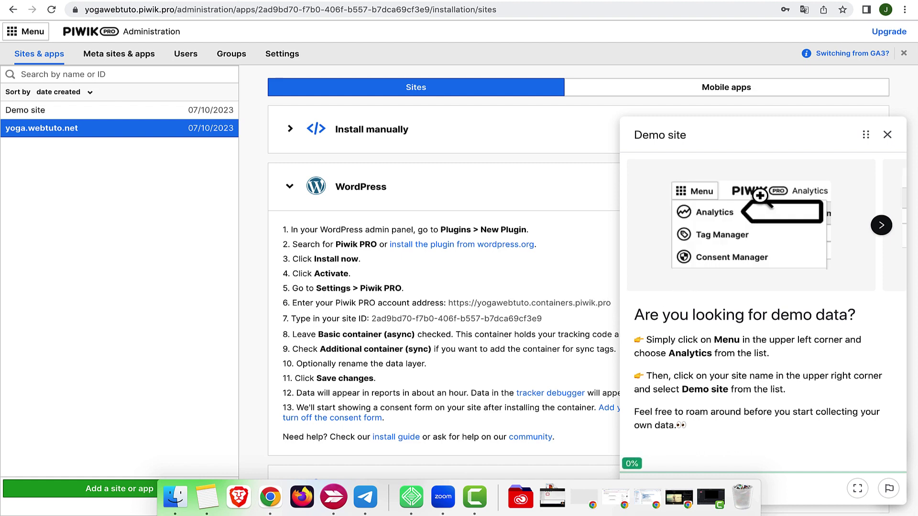
click(887, 135)
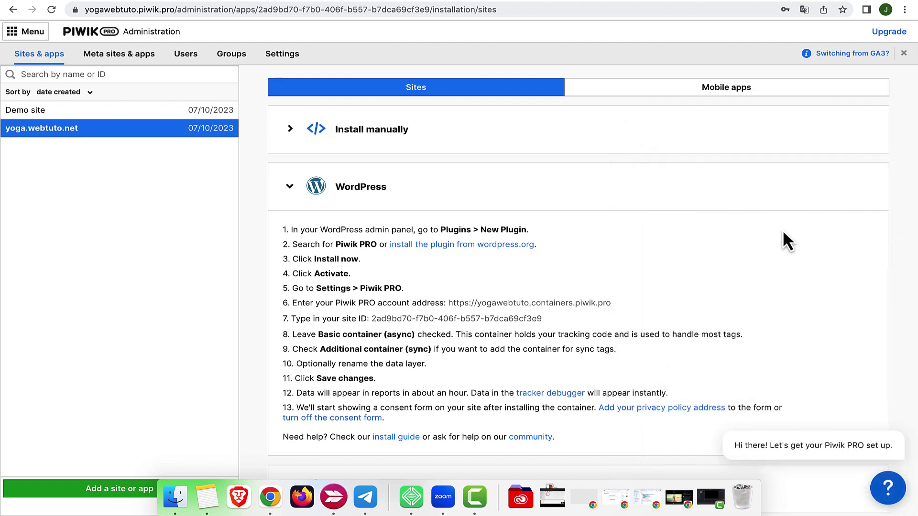
click(616, 302)
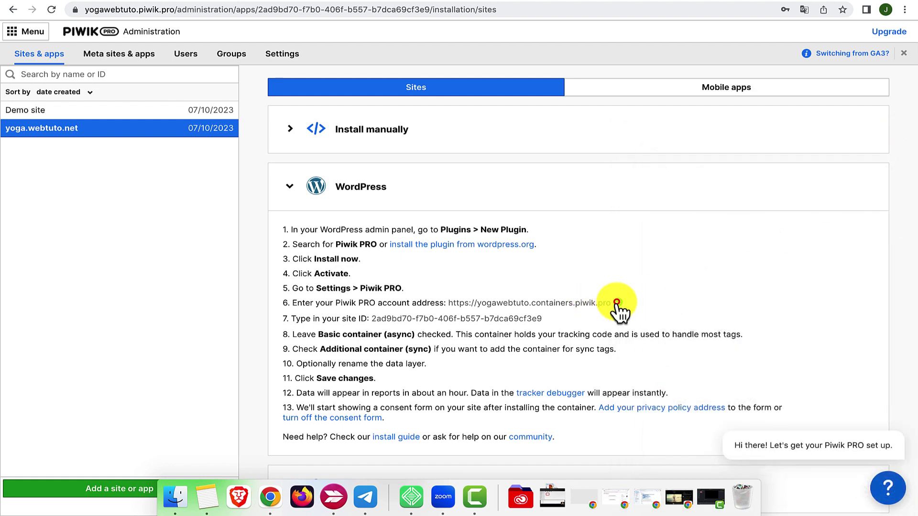
Switch to the KarmaYoga WordPress dashboard, search the extensions to add for "piwik" and activate the Piwik PRO plugin.
key(ctrl+Left)
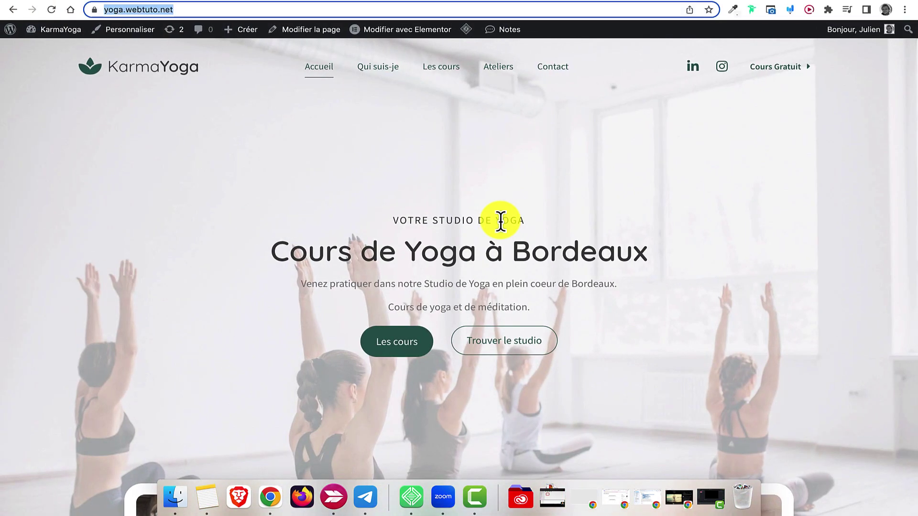
click(47, 45)
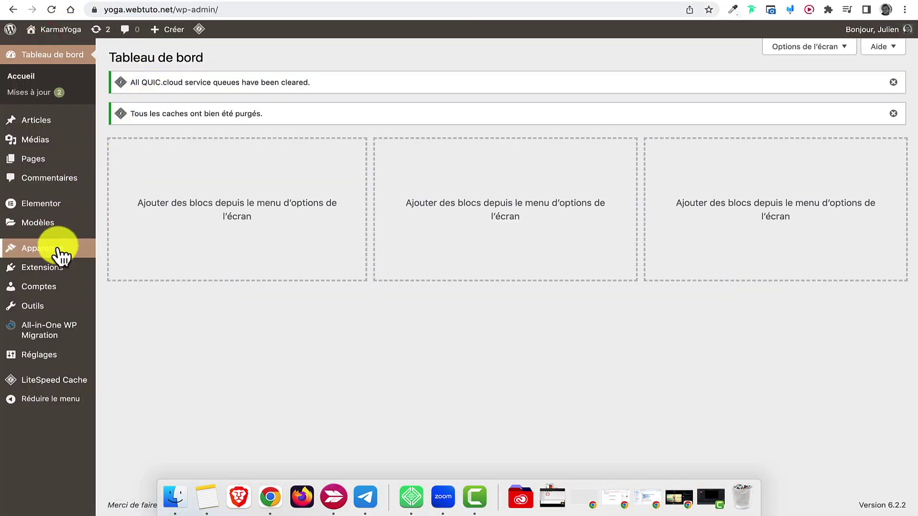
mouse_move(58, 270)
click(129, 284)
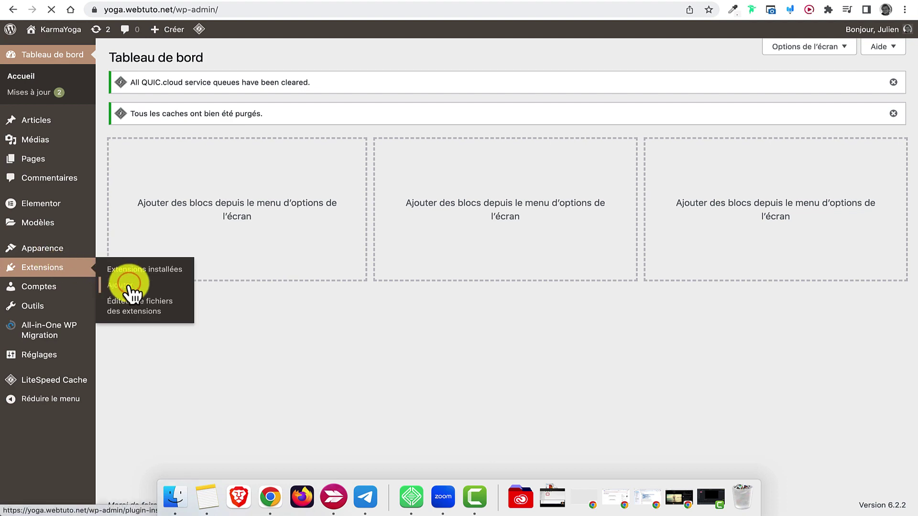
click(754, 90)
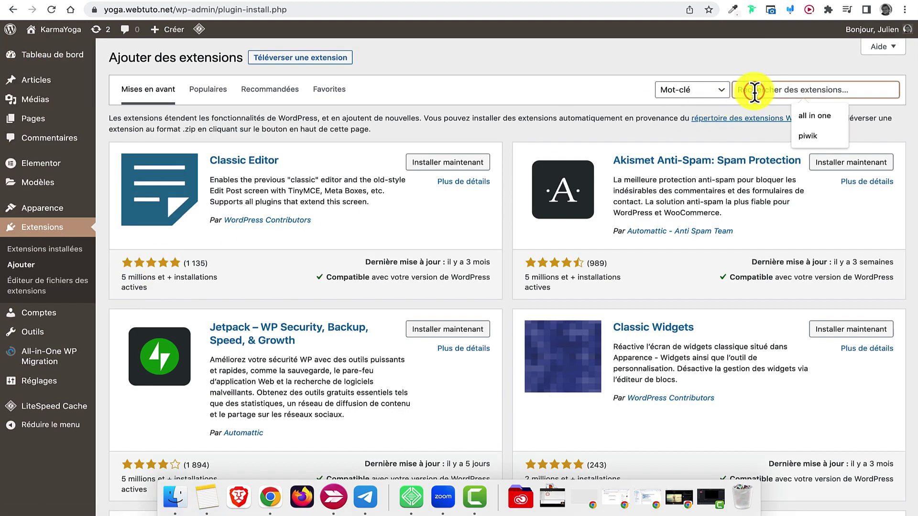
text(piwik)
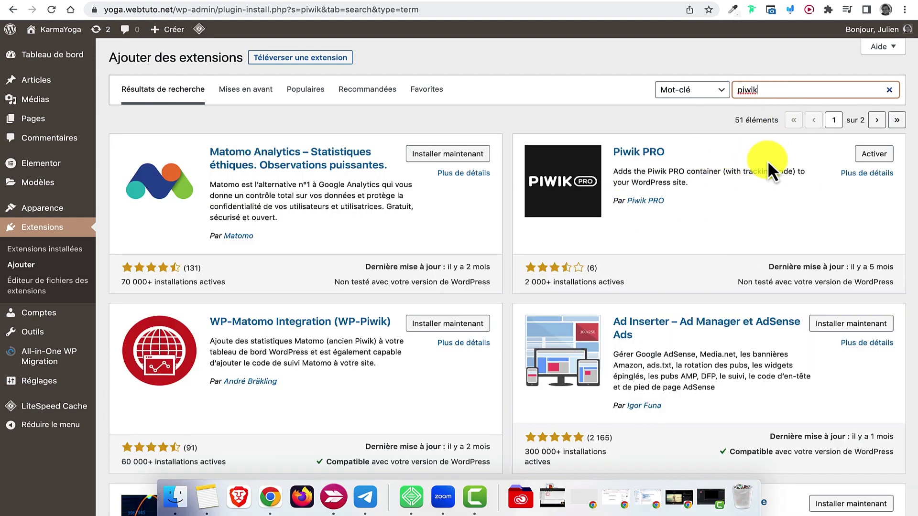
click(874, 162)
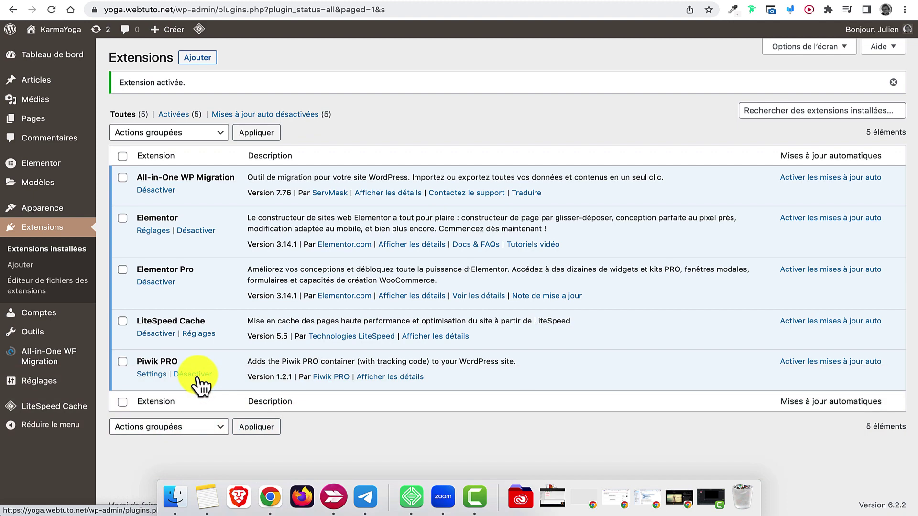
click(154, 375)
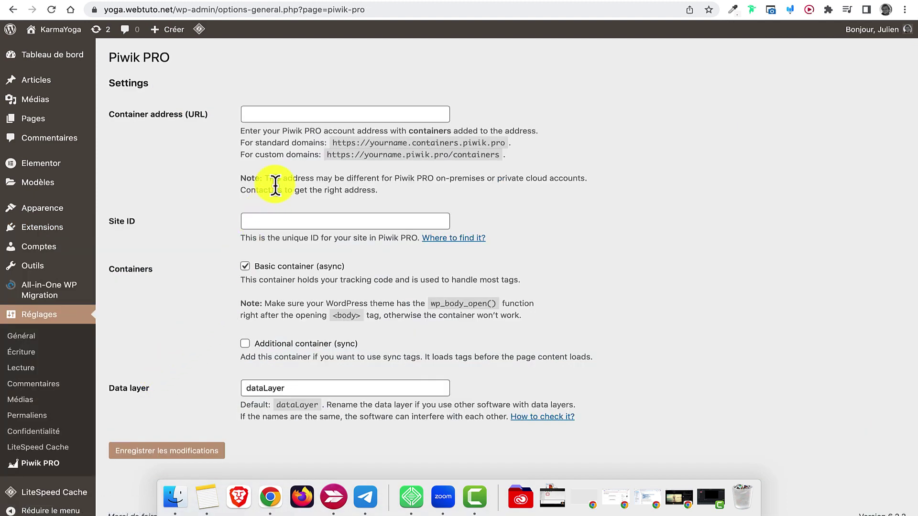
click(300, 113)
text(https://yogawebtuto.containers.piwik.pro)
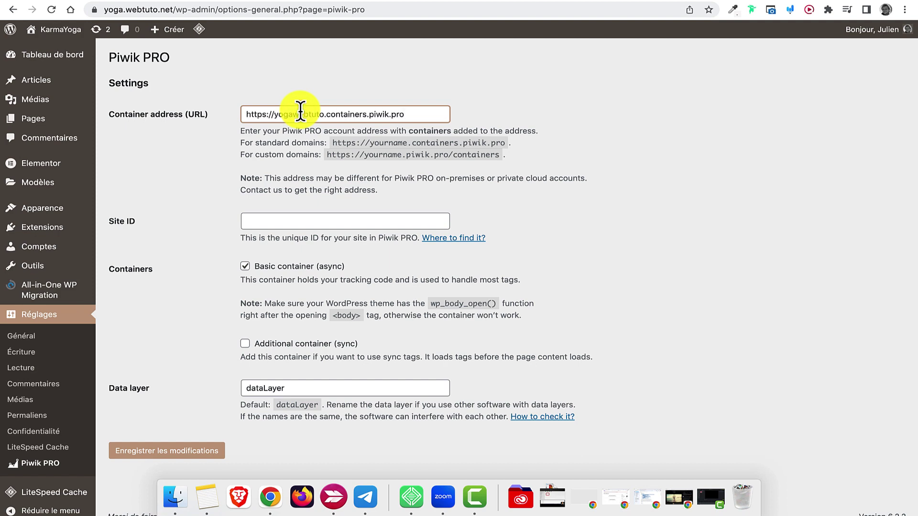
Copy the site ID from the Piwik PRO installation instructions into the Site ID field of the WordPress plugin settings.
key(ctrl+Right)
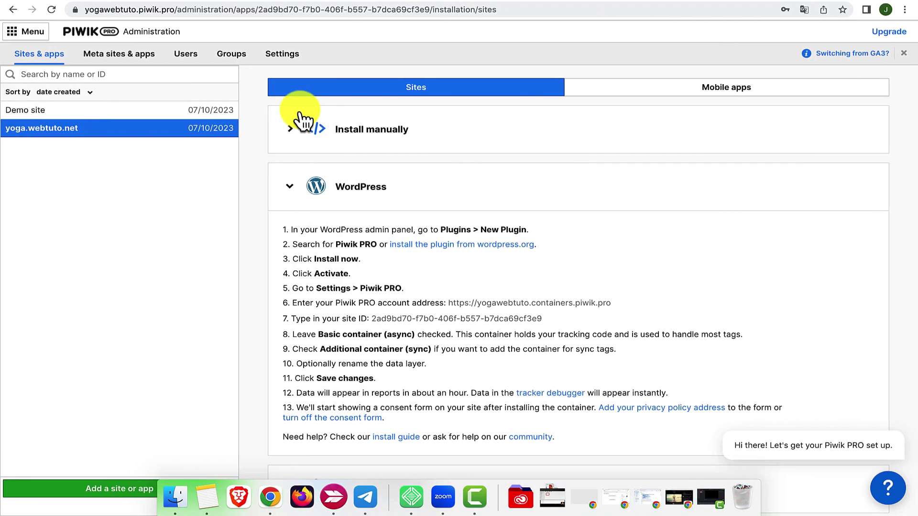
click(549, 319)
key(ctrl+Left)
click(391, 222)
key(super+v)
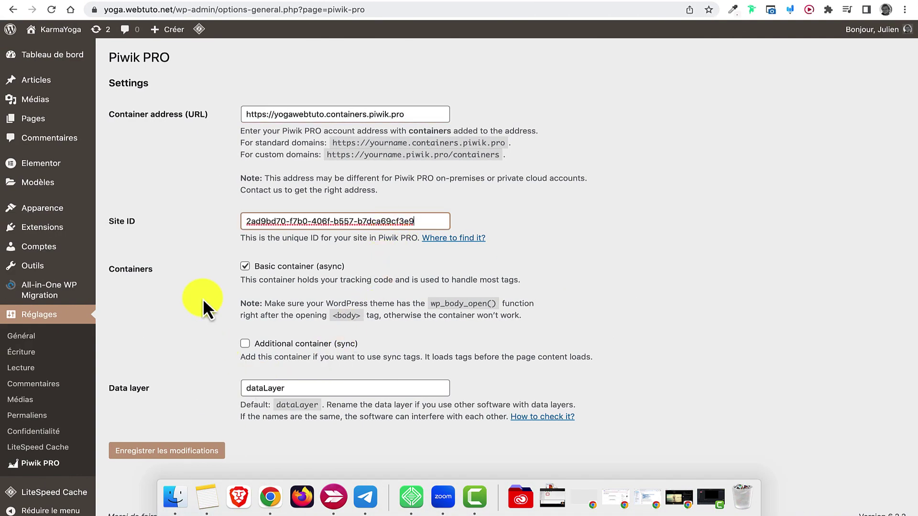
Save the Piwik PRO plugin settings, switch to the Piwik PRO browser window and display the tracker debugger.
click(187, 452)
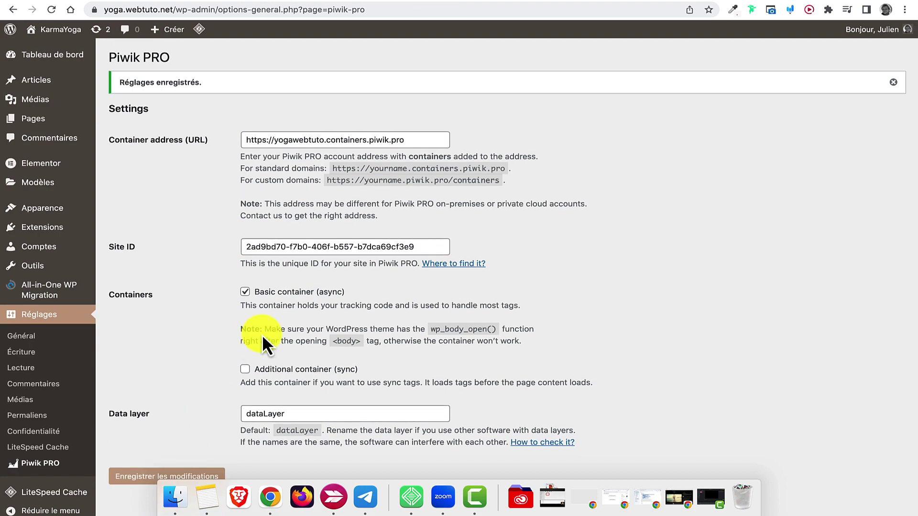
key(ctrl+Right)
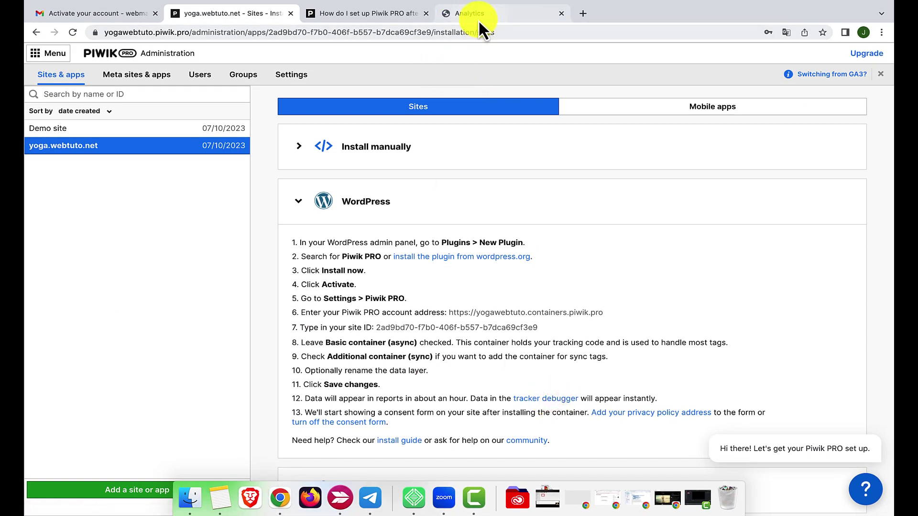
click(478, 19)
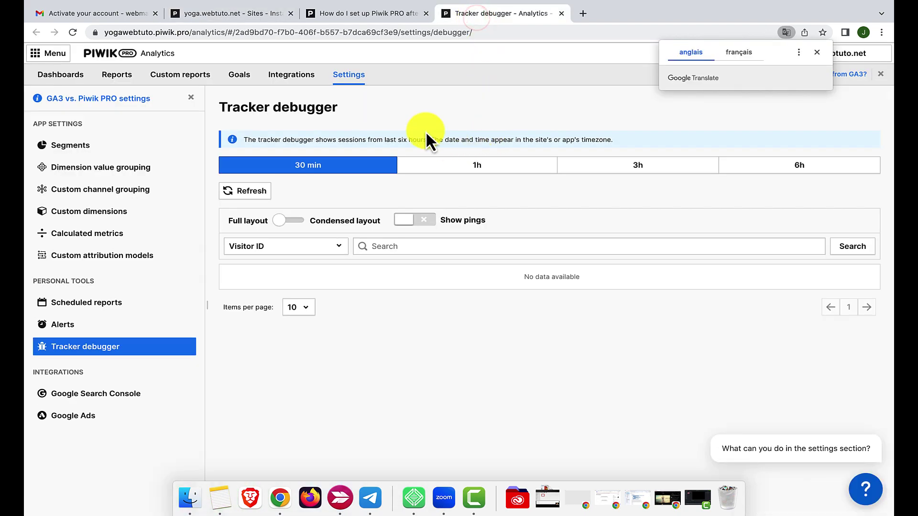
Return to the WordPress window, visit the KarmaYoga site's "Qui suis-je" page and decline all purposes in the privacy consent form.
key(ctrl+Left)
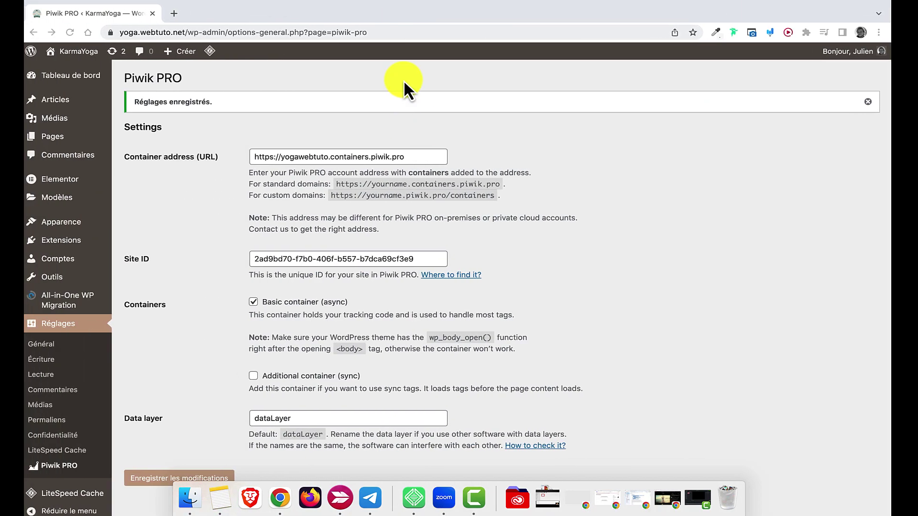
click(102, 58)
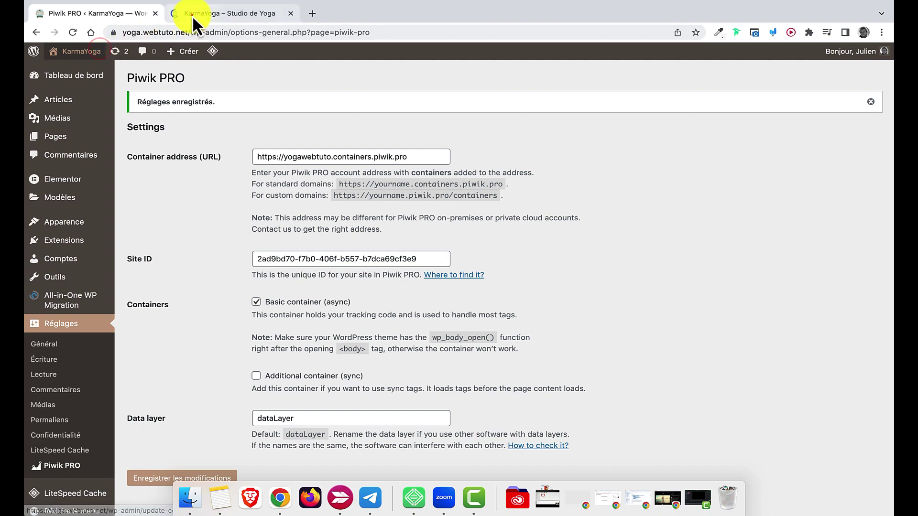
click(192, 14)
click(385, 88)
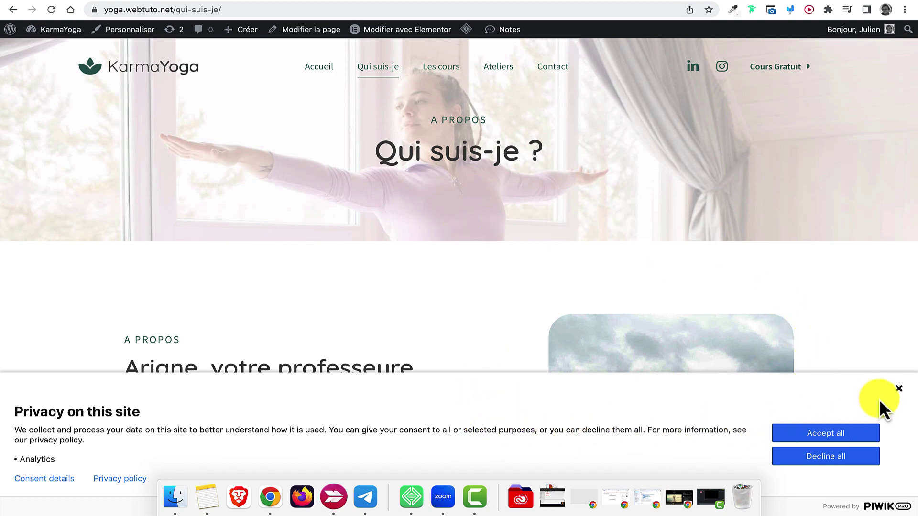
click(834, 458)
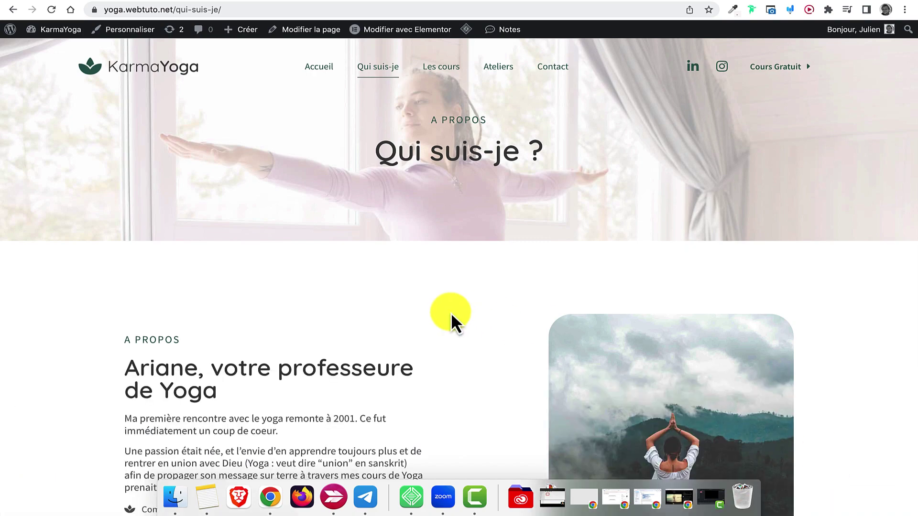
Simulate a visit by scrolling through the "Qui suis-je" page and opening the Contact page.
scroll(451, 311, down, 10)
scroll(452, 313, down, 5)
scroll(451, 313, up, 10)
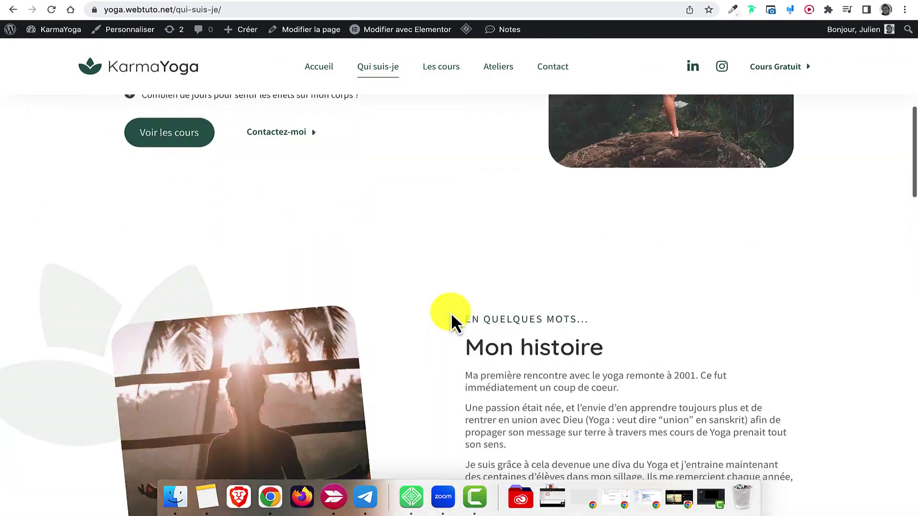
scroll(452, 312, up, 10)
click(547, 67)
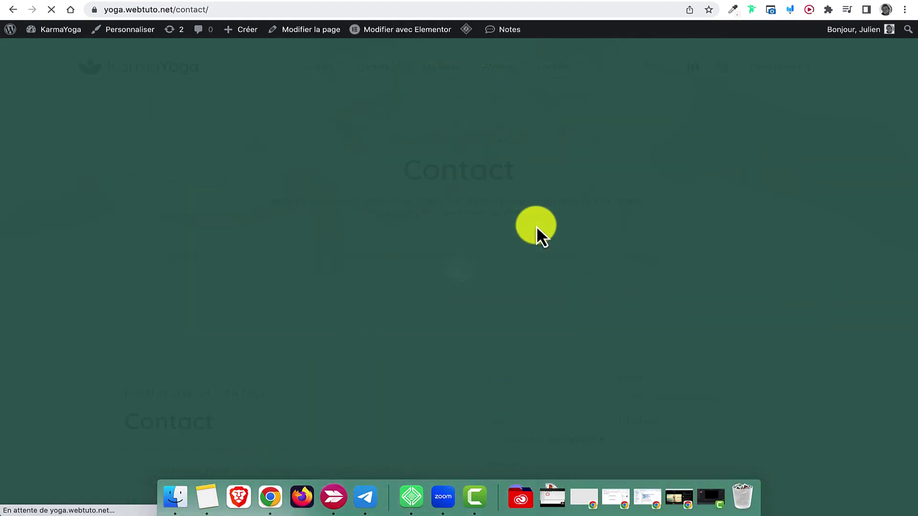
Switch back to the Piwik PRO tracker debugger, refresh it and examine the events recorded for the test visit.
key(ctrl+Right)
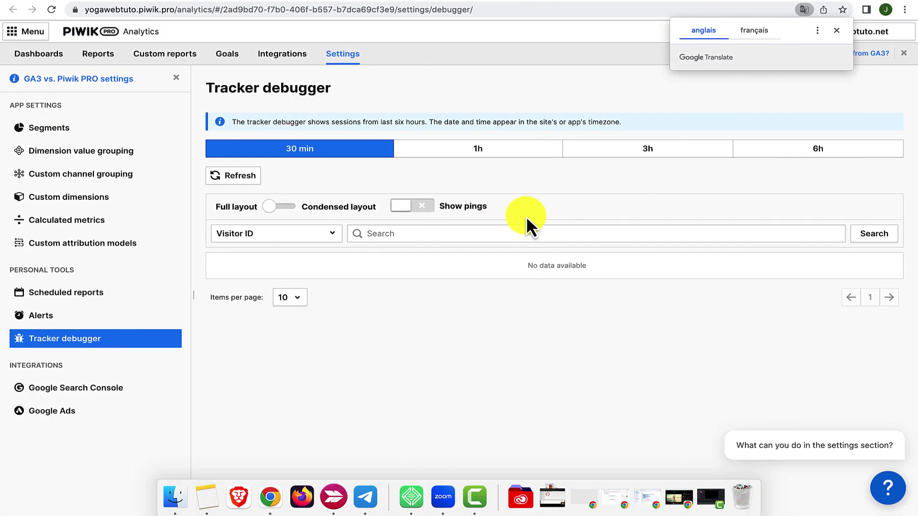
click(241, 176)
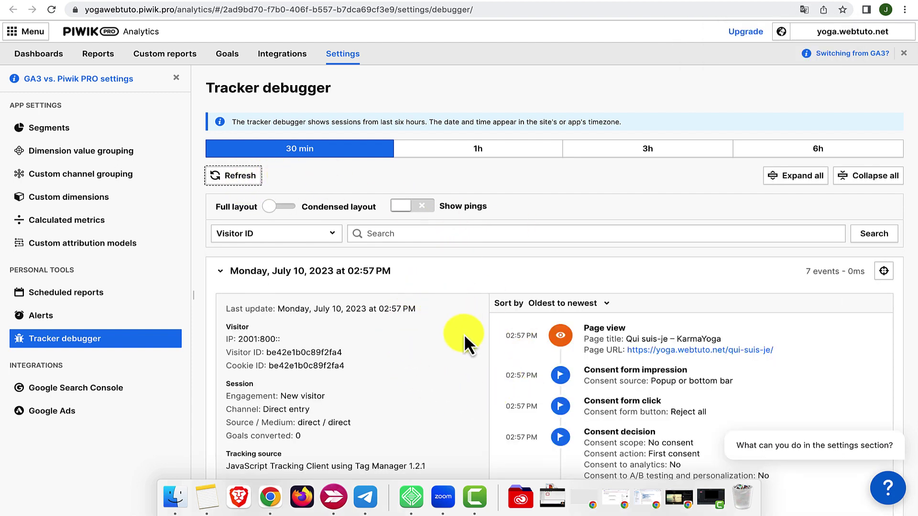
scroll(463, 334, down, 3)
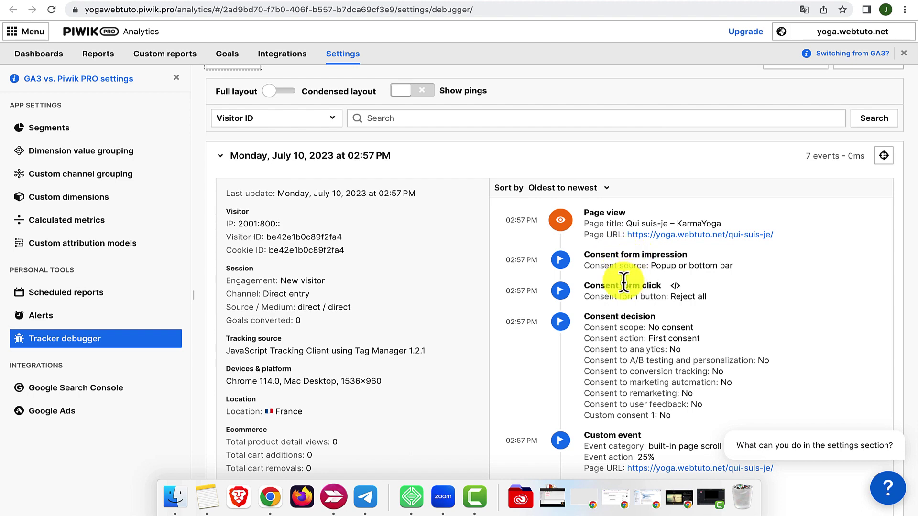
scroll(624, 281, down, 5)
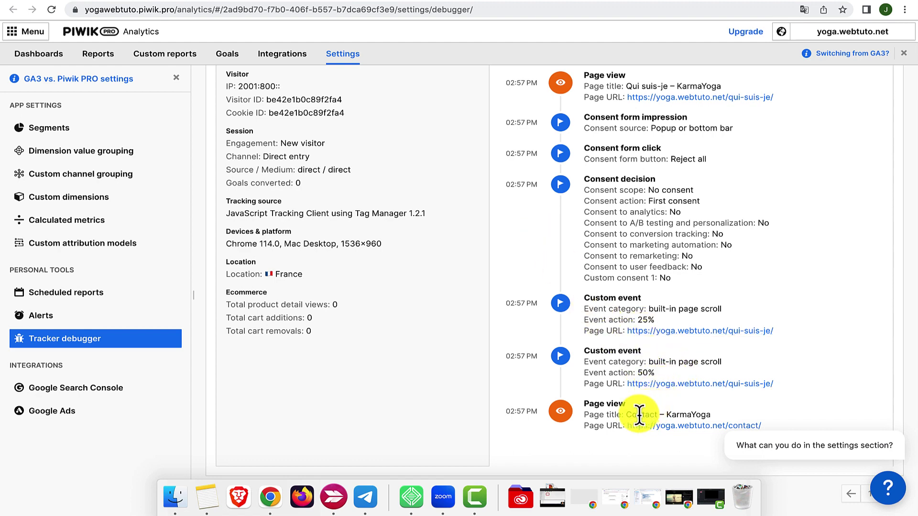
scroll(472, 171, up, 5)
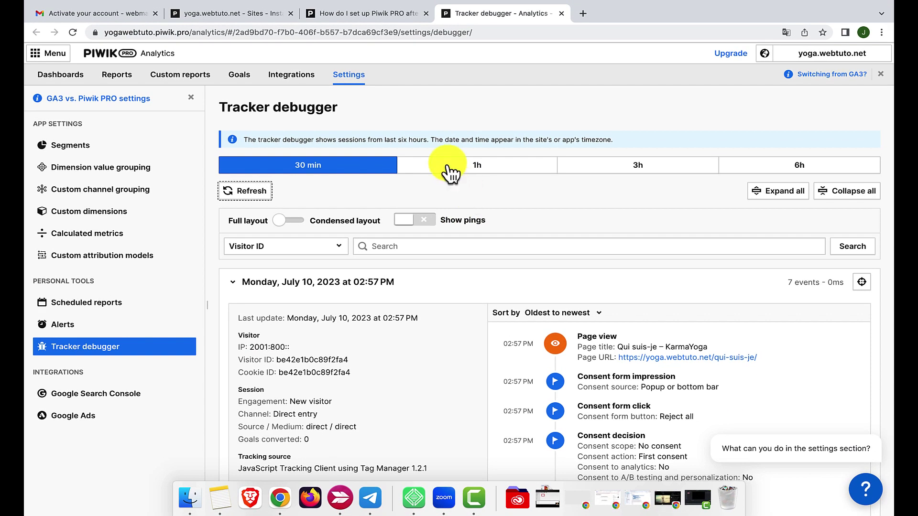
Return to the Piwik PRO administration and open the Consent Manager's consent forms for yoga.webtuto.net.
click(240, 14)
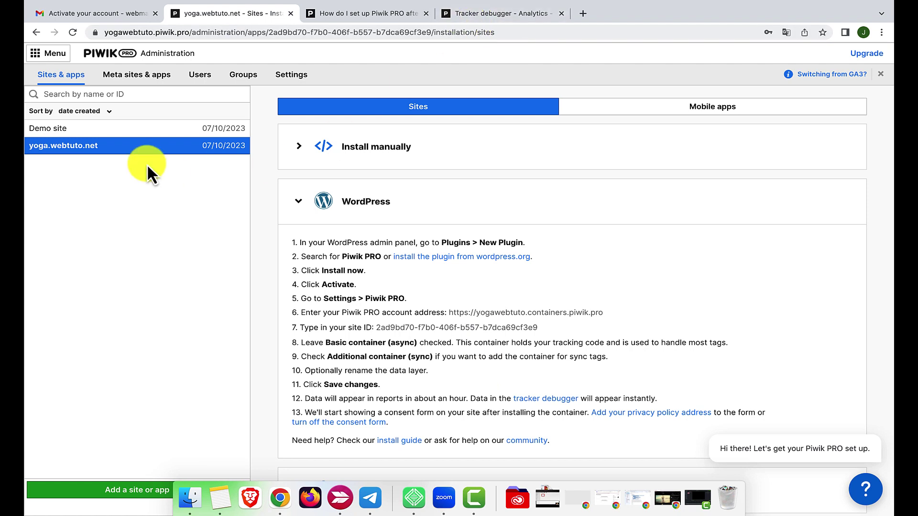
click(69, 74)
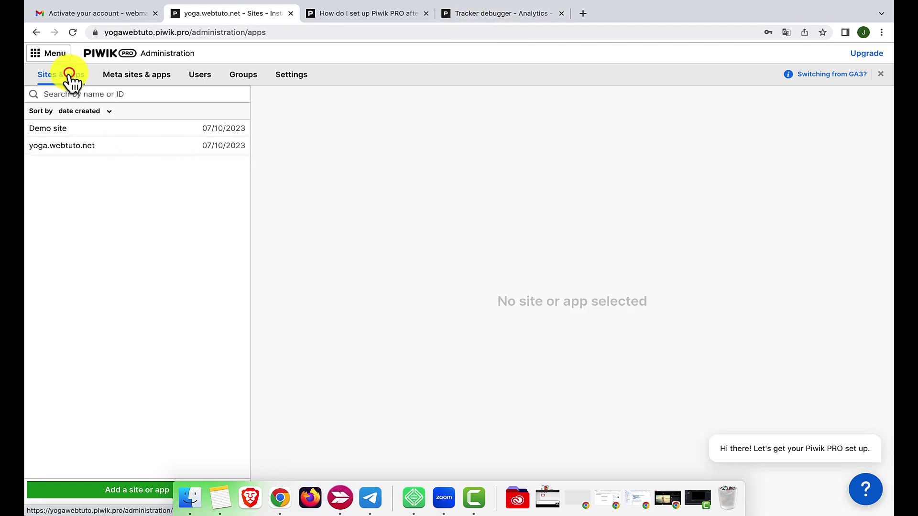
click(54, 54)
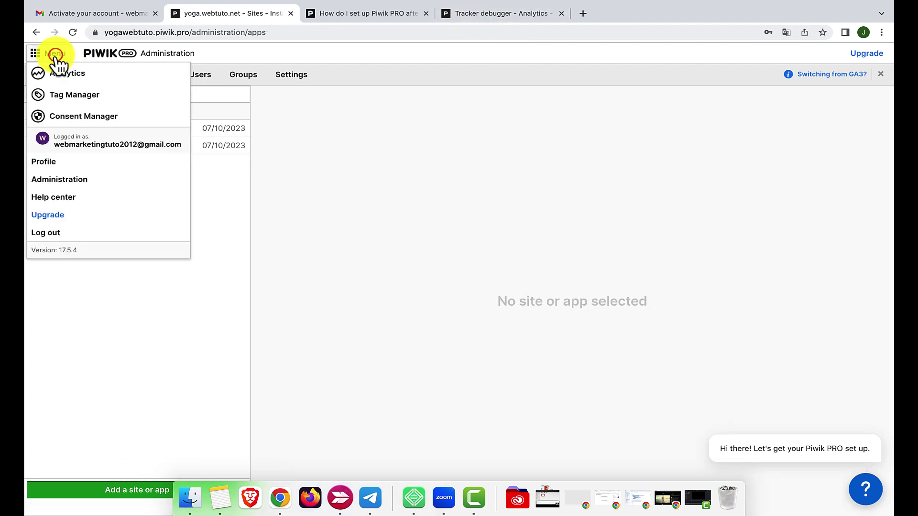
click(77, 120)
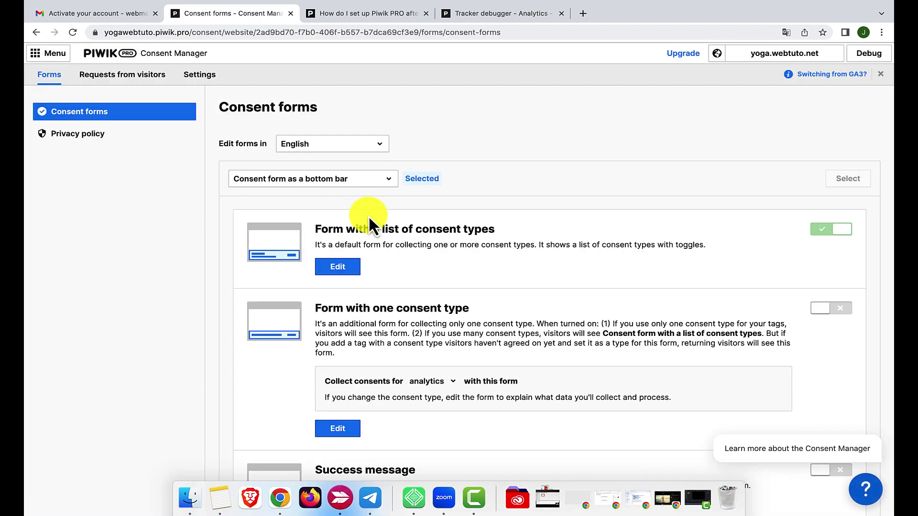
Check the form language choices and look through the available consent form types and settings.
click(381, 143)
click(381, 143)
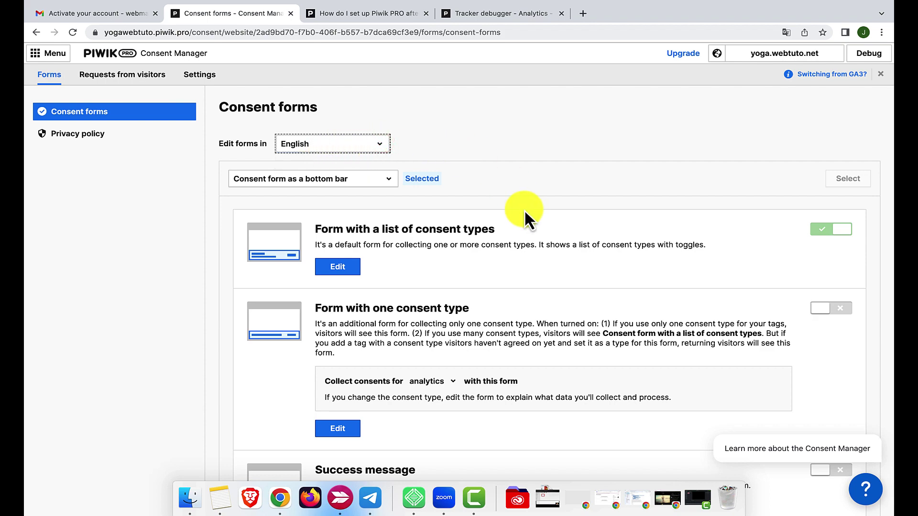
scroll(525, 218, down, 3)
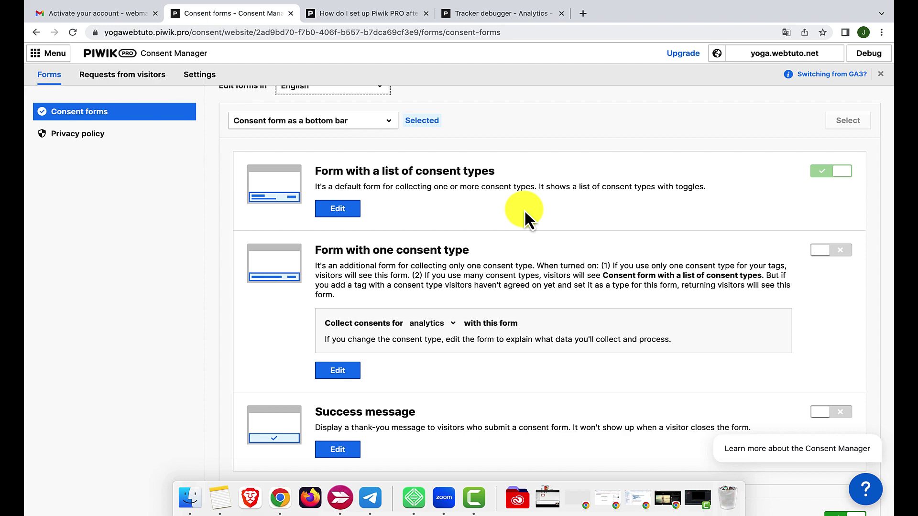
scroll(524, 210, down, 10)
scroll(524, 209, down, 5)
scroll(412, 268, up, 20)
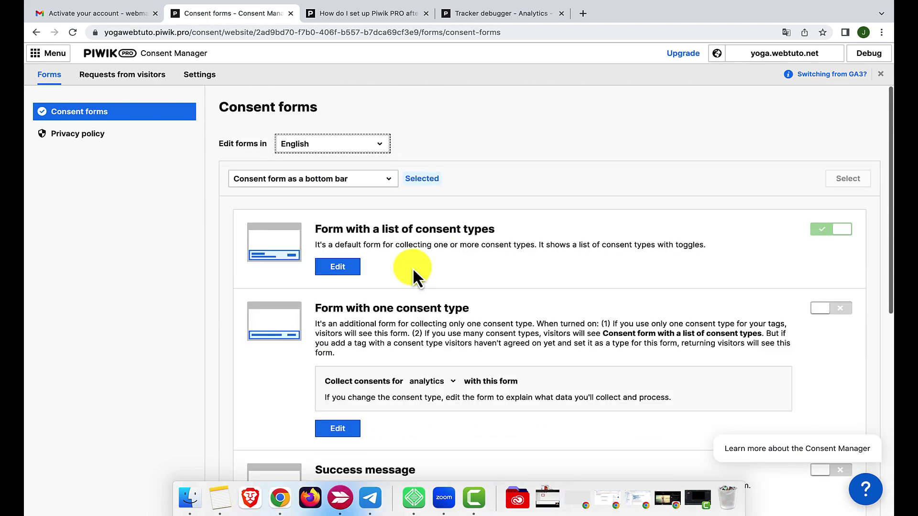
Open the form with a list of consent types for editing, inspect its main division, privacy paragraph and language selector, and leave the editor.
click(342, 264)
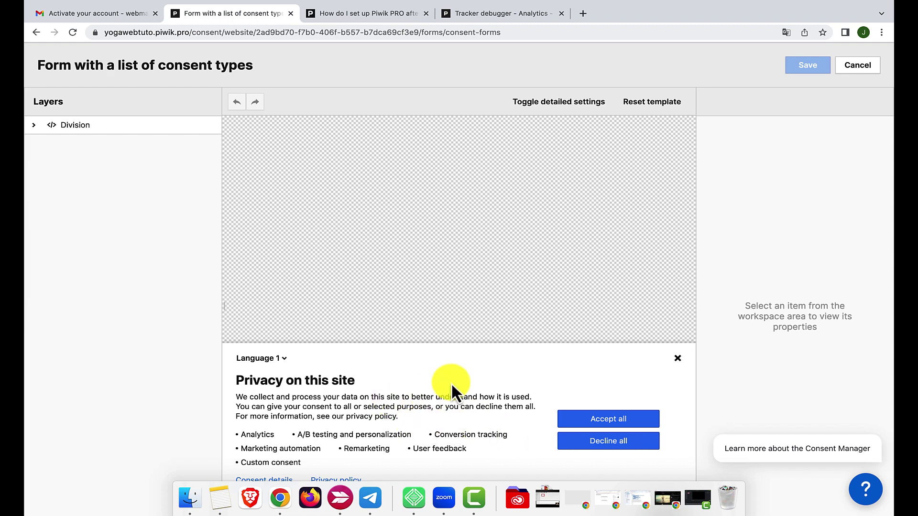
click(122, 127)
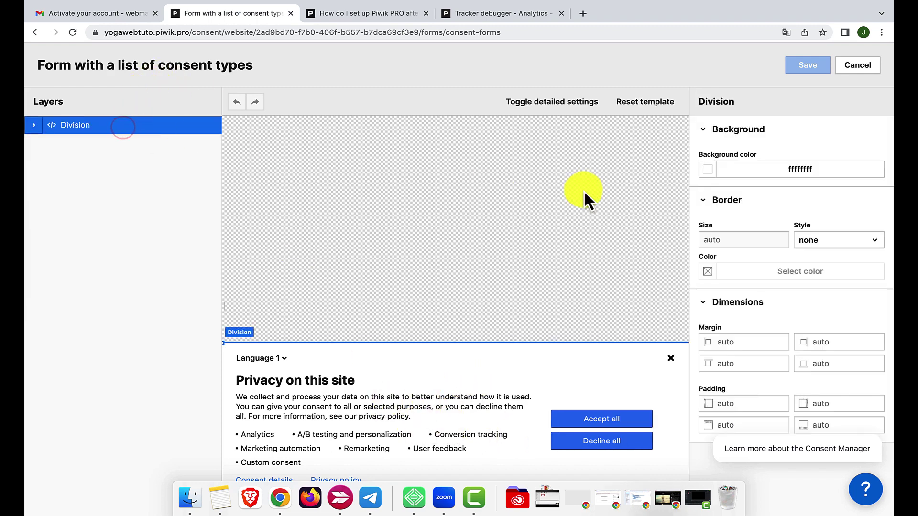
click(444, 397)
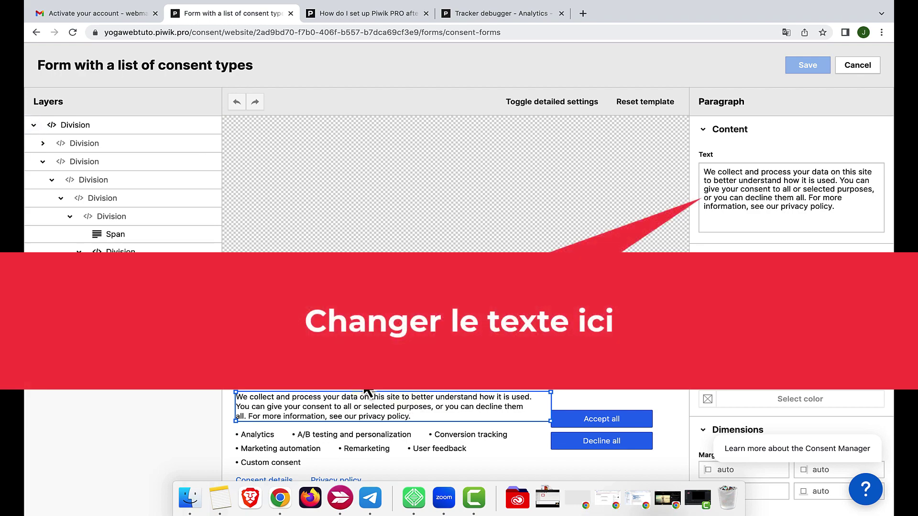
click(262, 358)
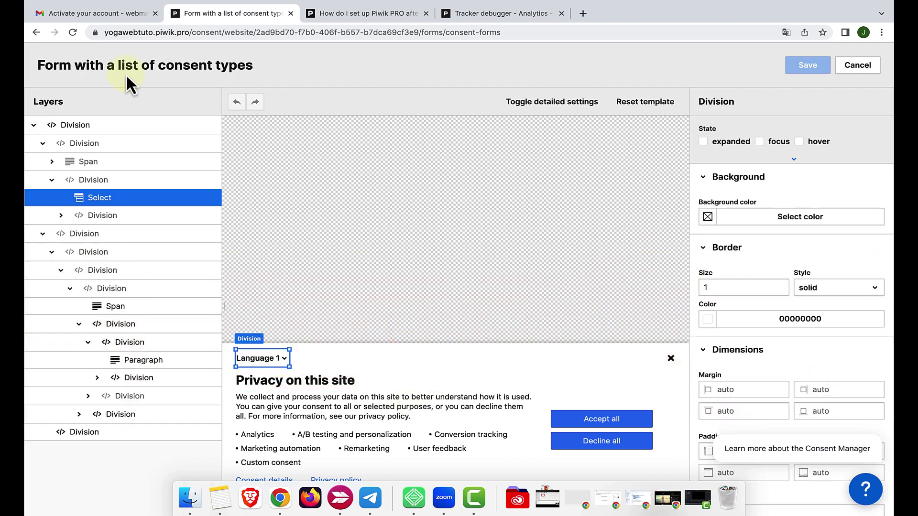
scroll(125, 74, left, 5)
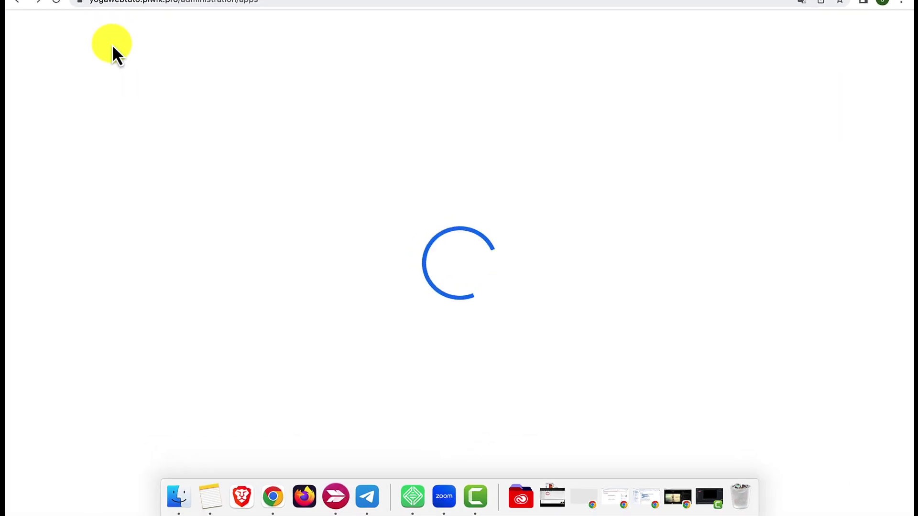
View the Demo site's administration settings and open the Marketing performance overview dashboard of yoga.webtuto.net in Analytics.
click(120, 94)
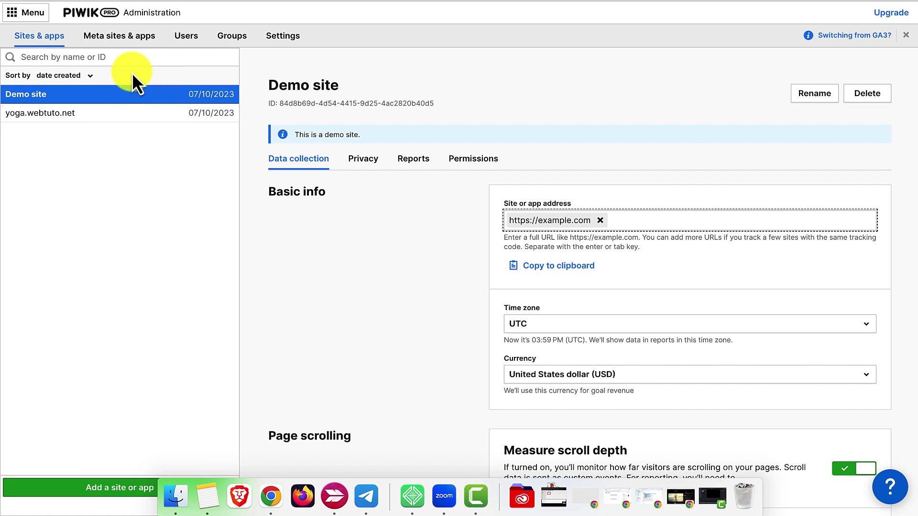
click(39, 14)
click(42, 33)
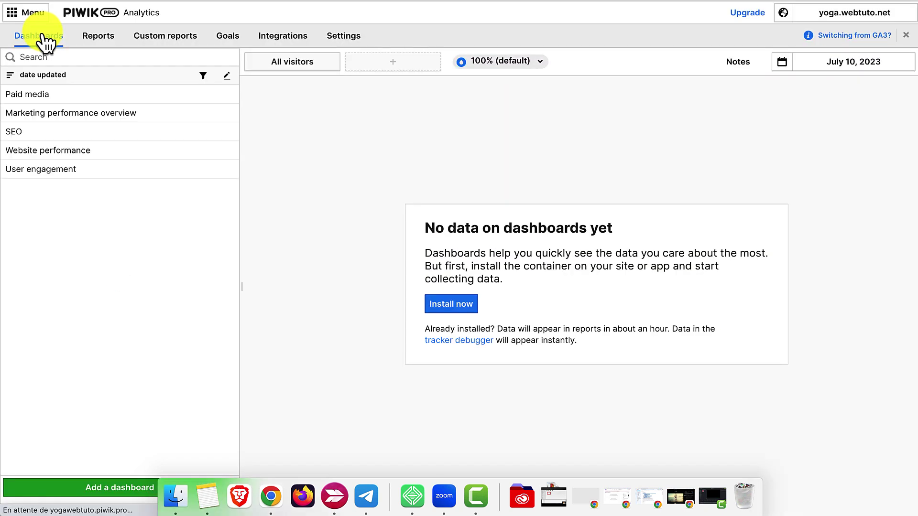
click(175, 155)
Switch Analytics to the Demo site and examine its Marketing performance overview dashboard, including channels, device types and top visitor countries.
click(837, 15)
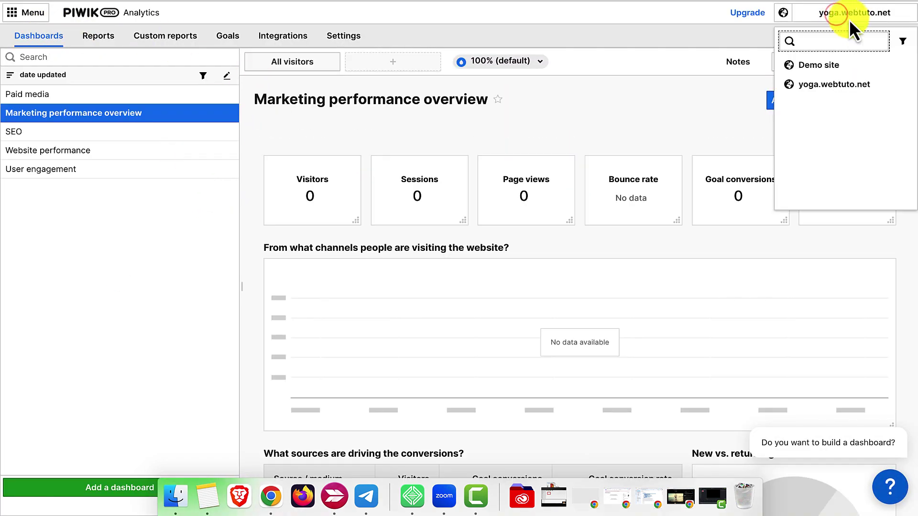
click(821, 63)
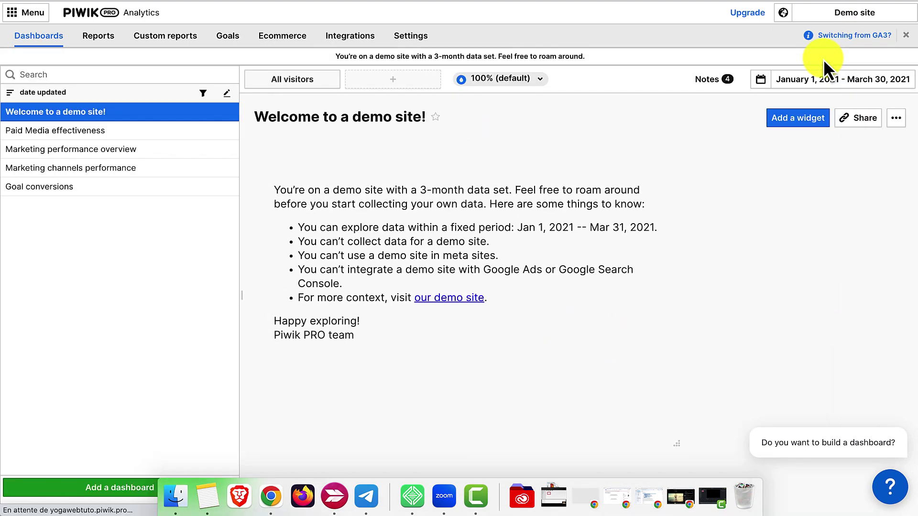
click(109, 129)
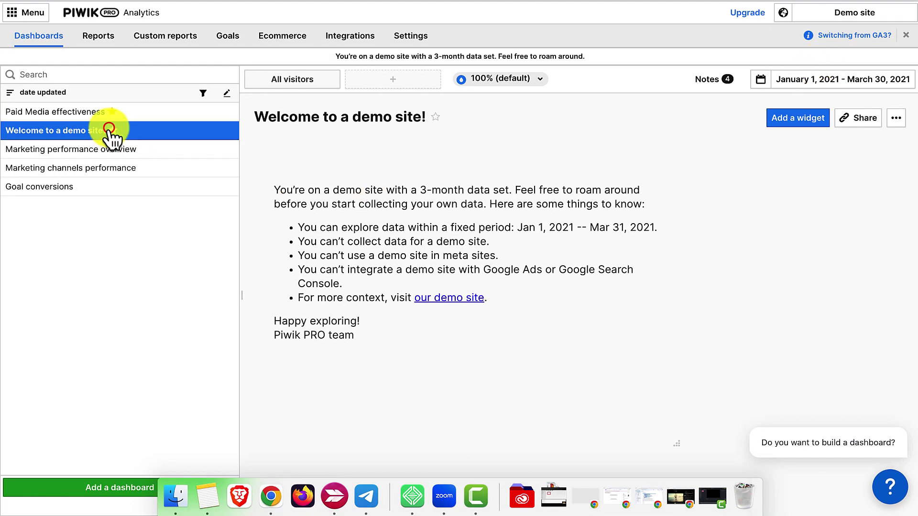
click(74, 149)
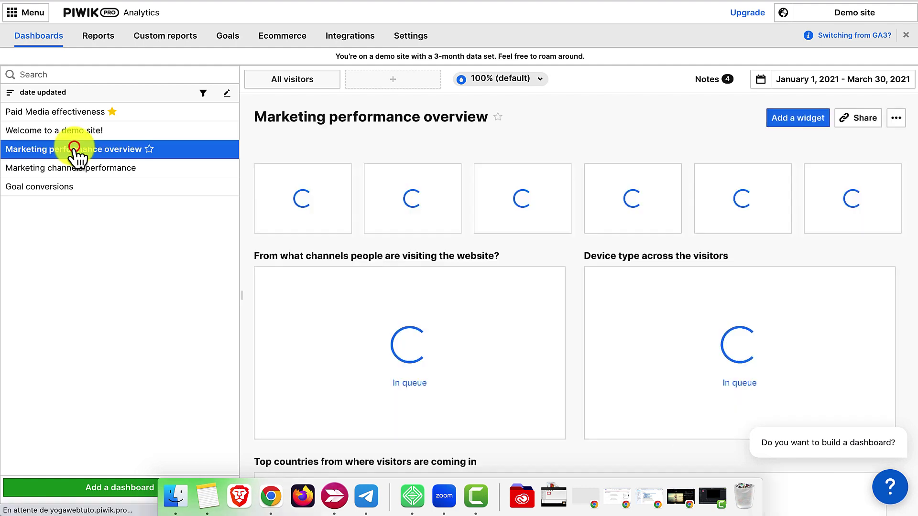
mouse_move(742, 384)
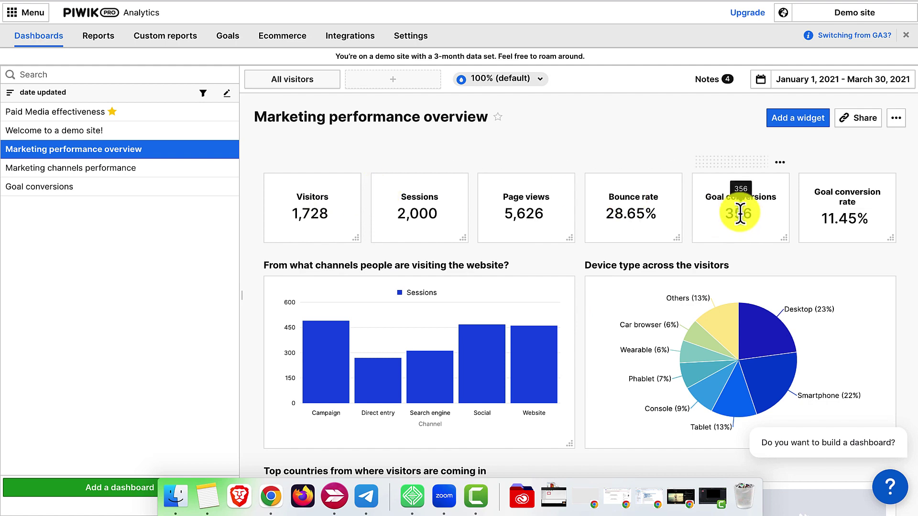
scroll(741, 213, down, 5)
scroll(728, 162, up, 1)
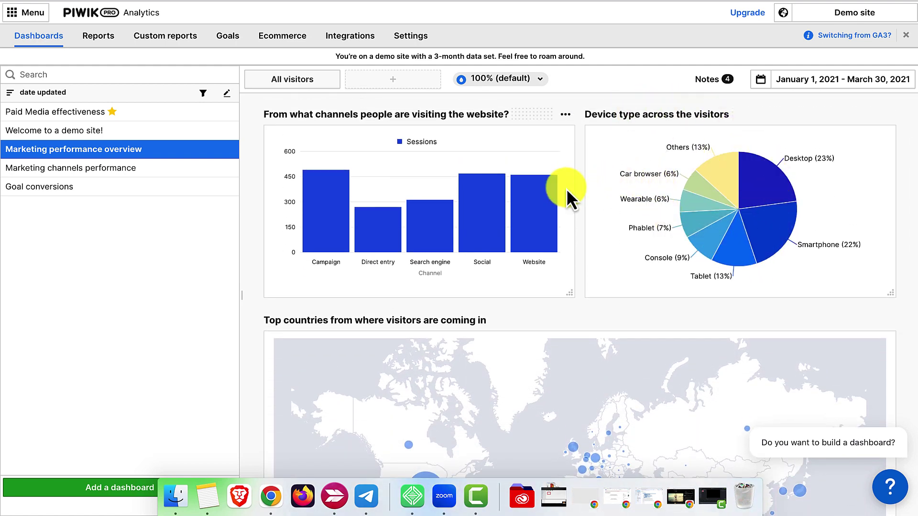
scroll(568, 191, down, 5)
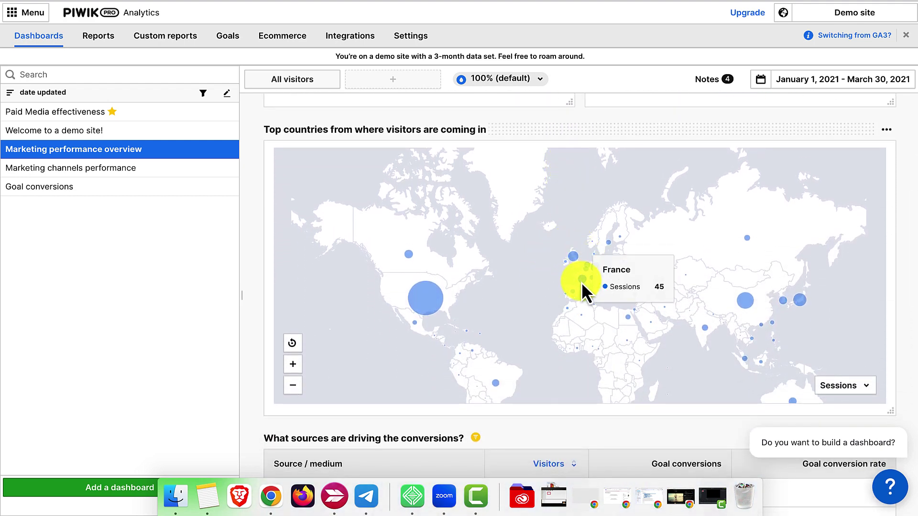
Examine the conversion sources table and the Marketing channels performance dashboard down to its top converting channels, and open the Goal conversions dashboard.
scroll(582, 287, down, 8)
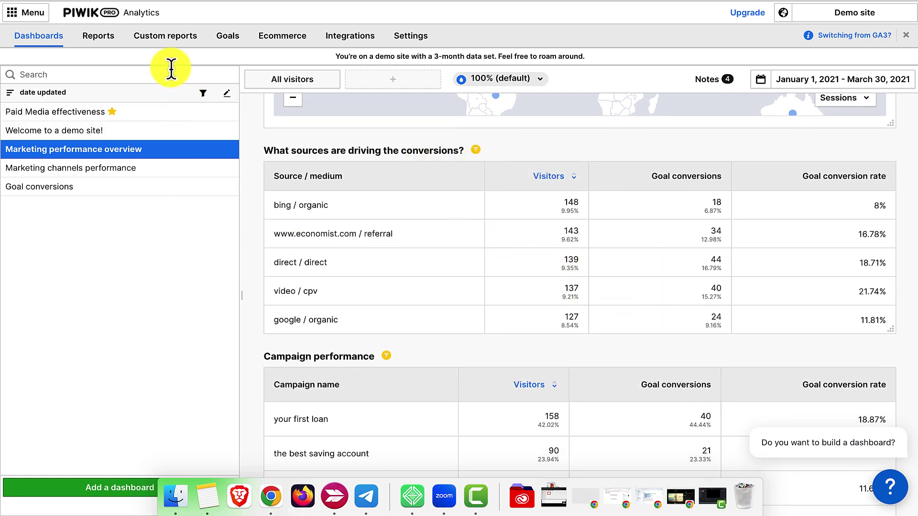
click(103, 169)
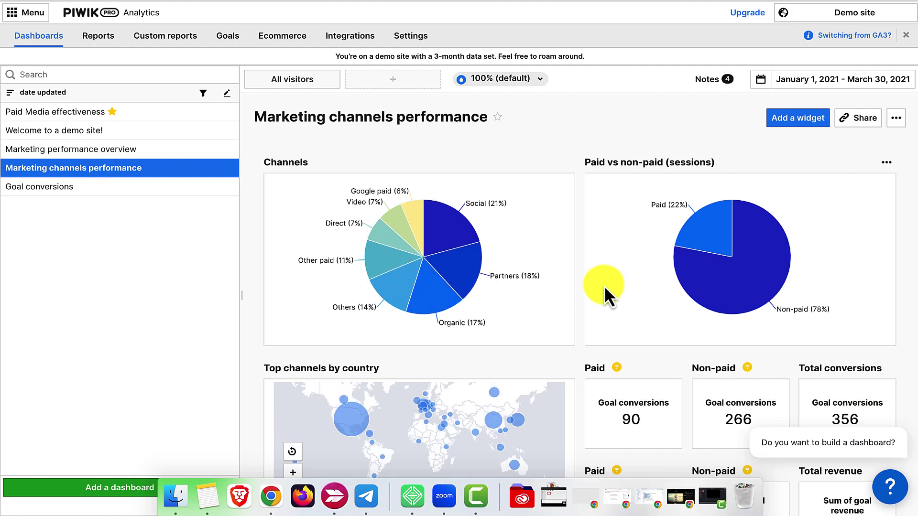
scroll(604, 285, down, 2)
scroll(603, 285, down, 5)
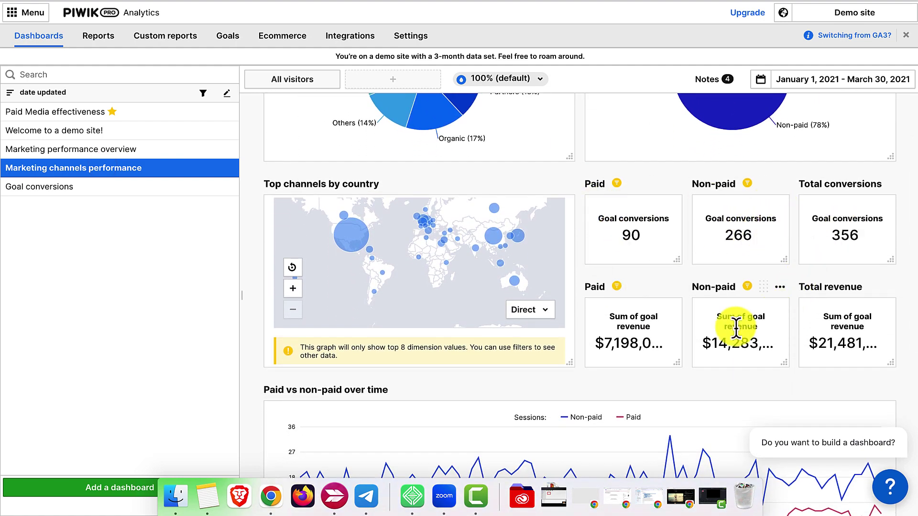
scroll(816, 309, down, 2)
scroll(816, 309, down, 5)
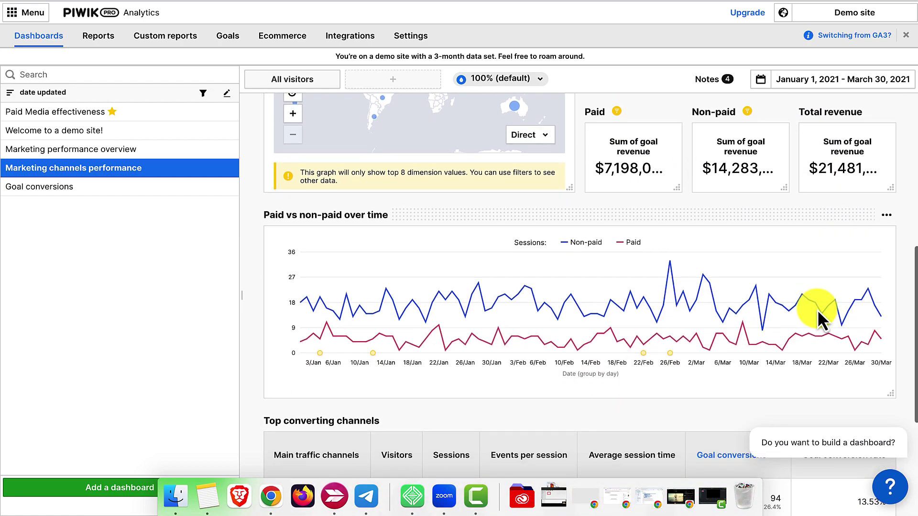
scroll(594, 268, down, 4)
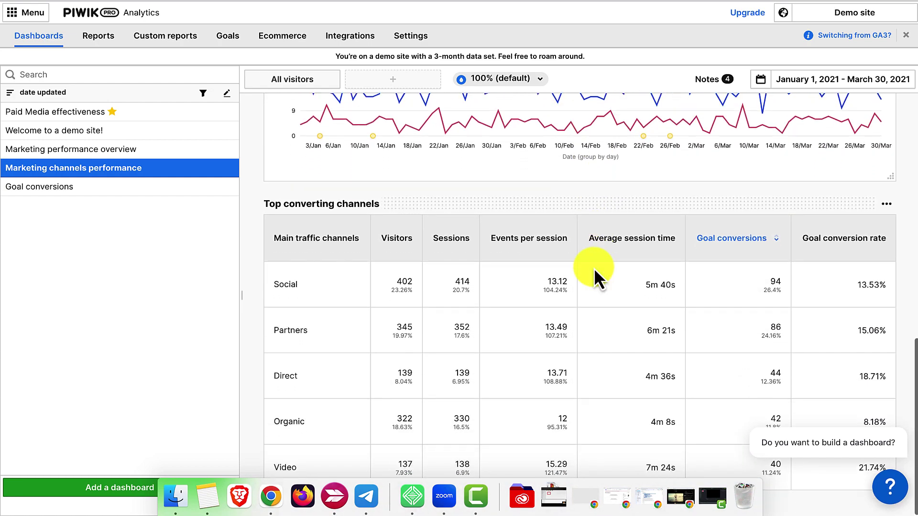
scroll(514, 345, up, 8)
scroll(513, 342, up, 6)
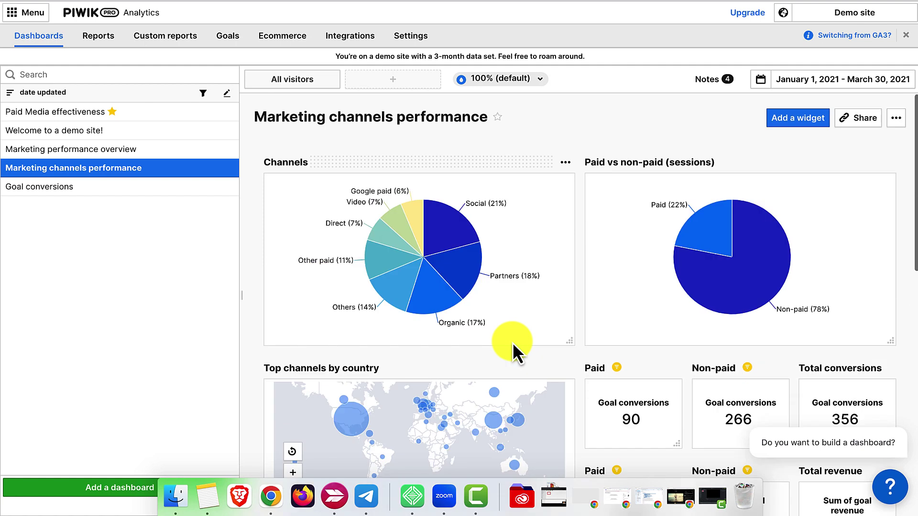
click(173, 187)
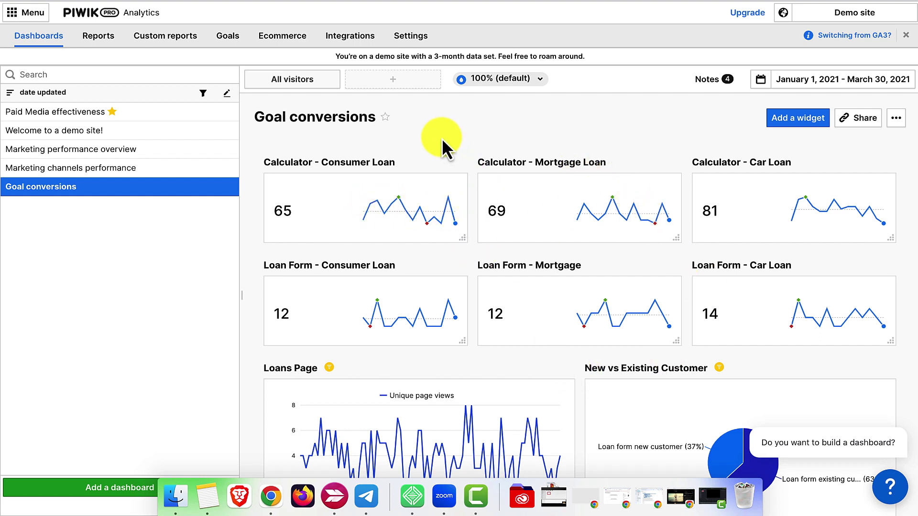
Look through the Demo site's custom reports, viewing Loans attribution and Goals overview and opening the Loan calculation funnel.
click(182, 35)
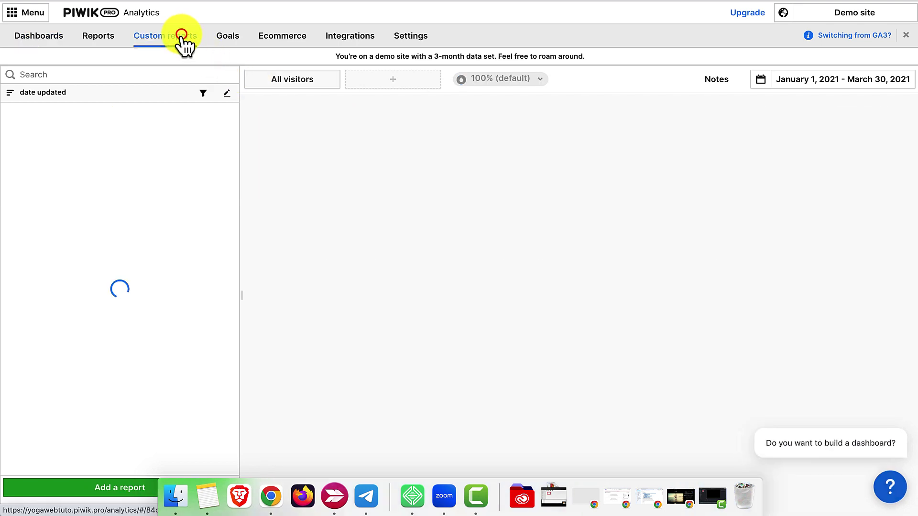
scroll(541, 258, down, 5)
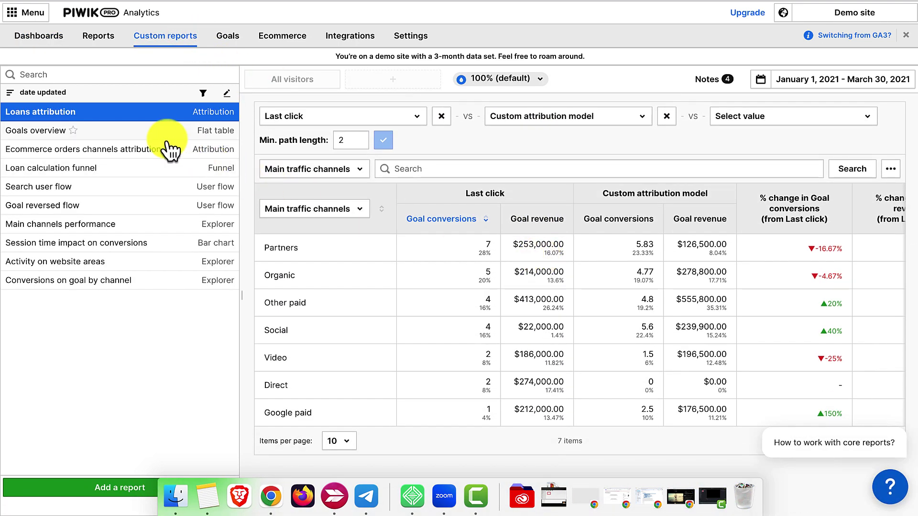
click(166, 137)
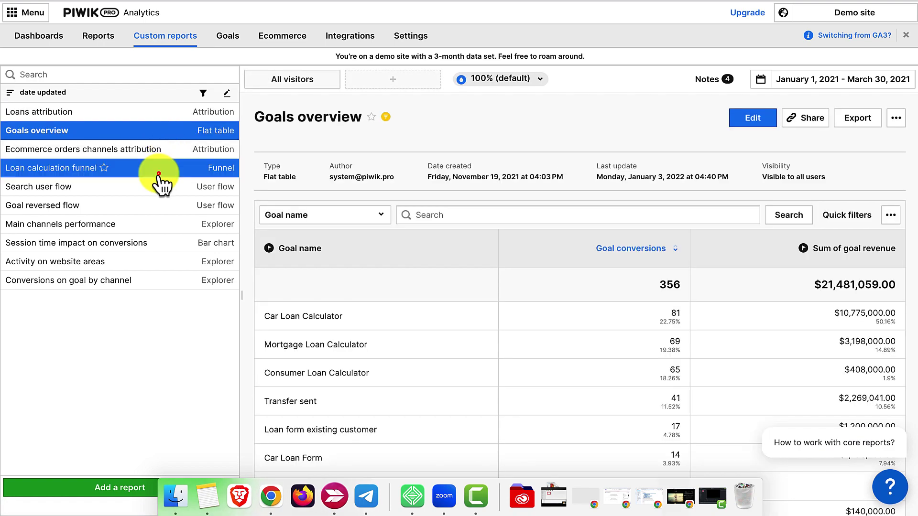
click(158, 173)
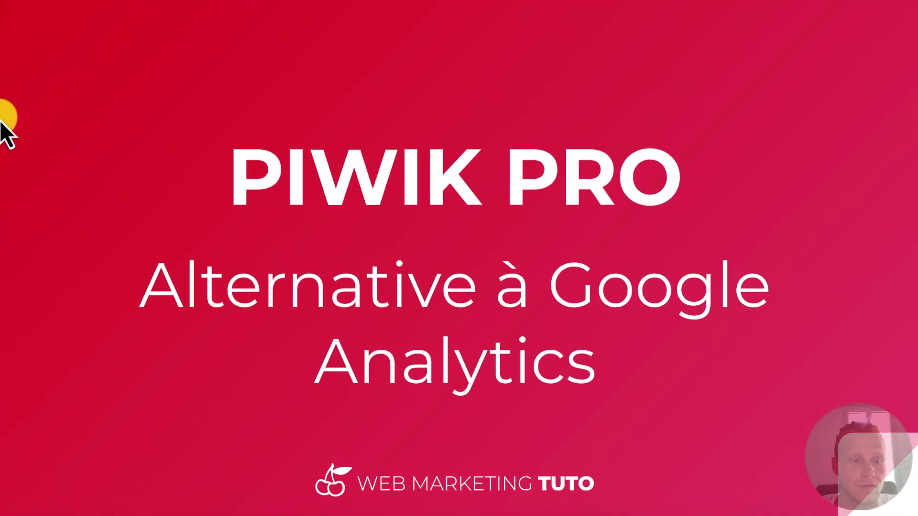